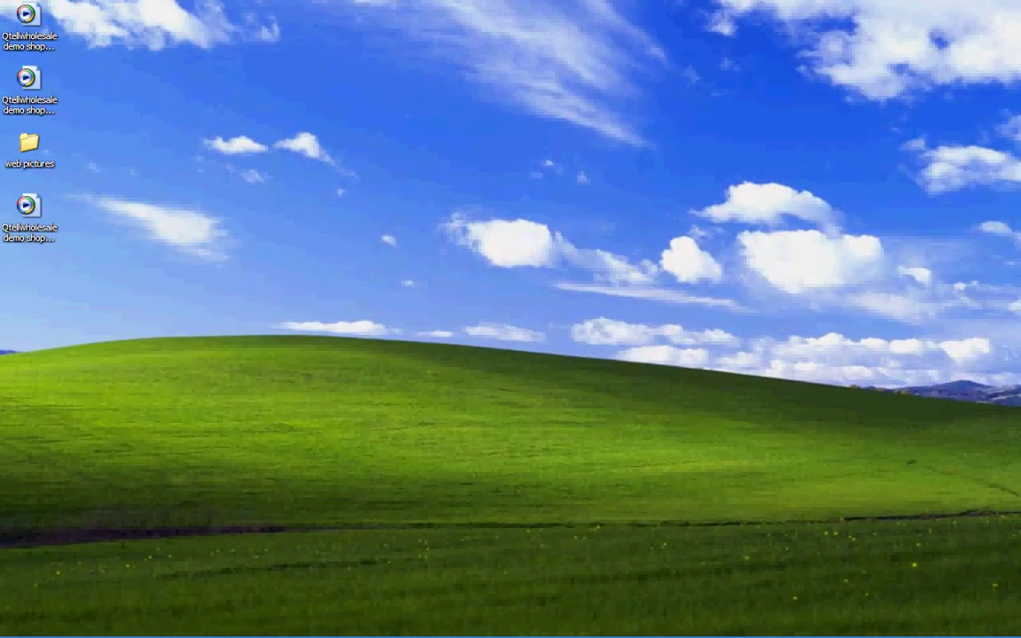
Center the Internet Explorer window and maximize it to show the admin new-product form full screen
{"action": "left_click_drag", "start_coordinate": [719, 266], "coordinate": [450, 112]}
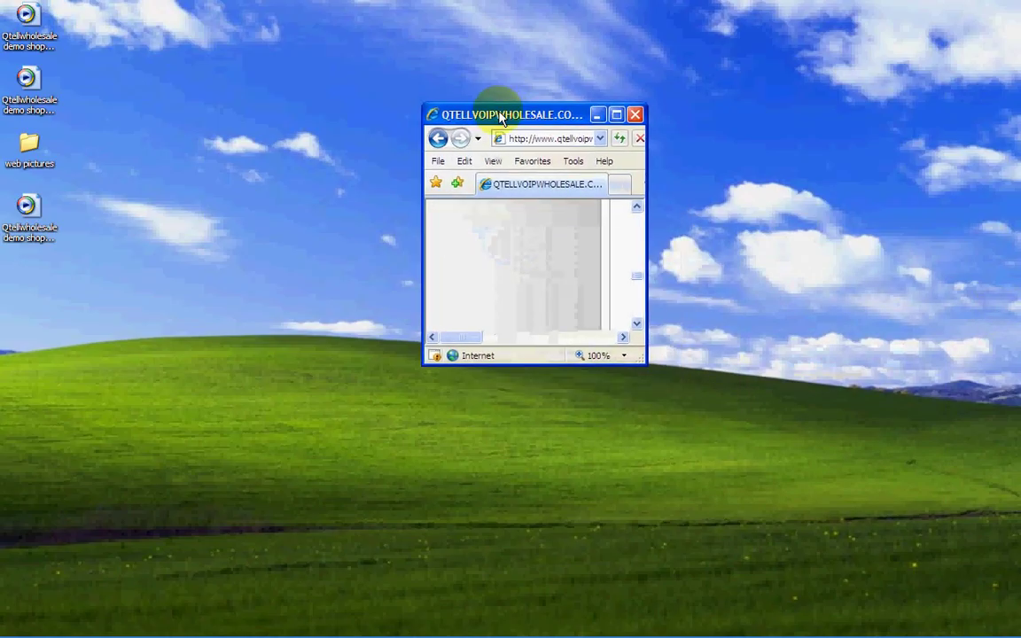
{"action": "left_click", "coordinate": [616, 113]}
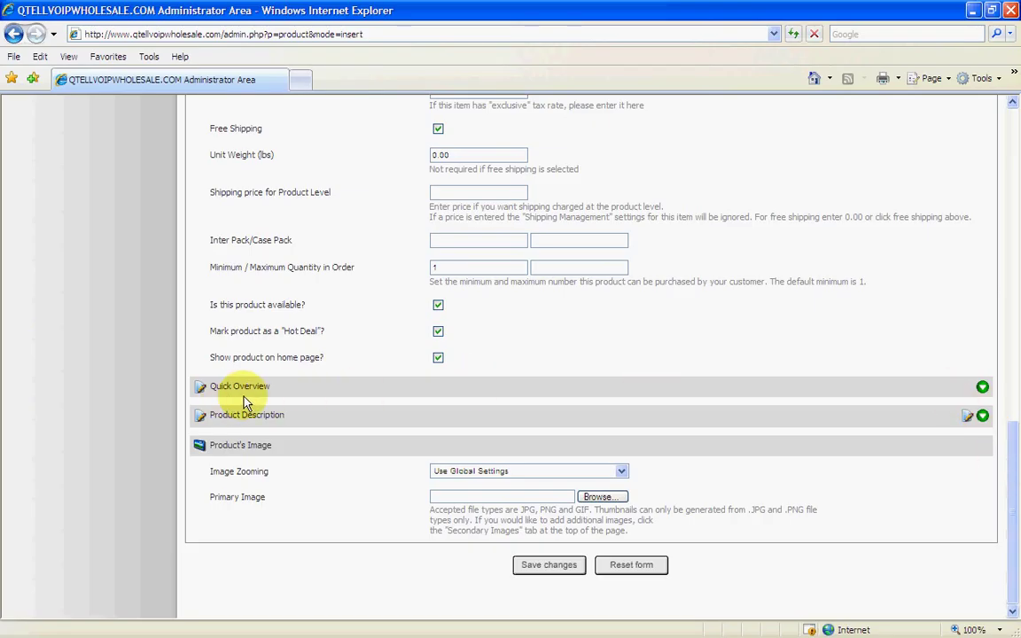
Replace the stray Quick Overview text with 'wholesale droping products' and collapse the section
{"action": "left_click", "coordinate": [982, 387]}
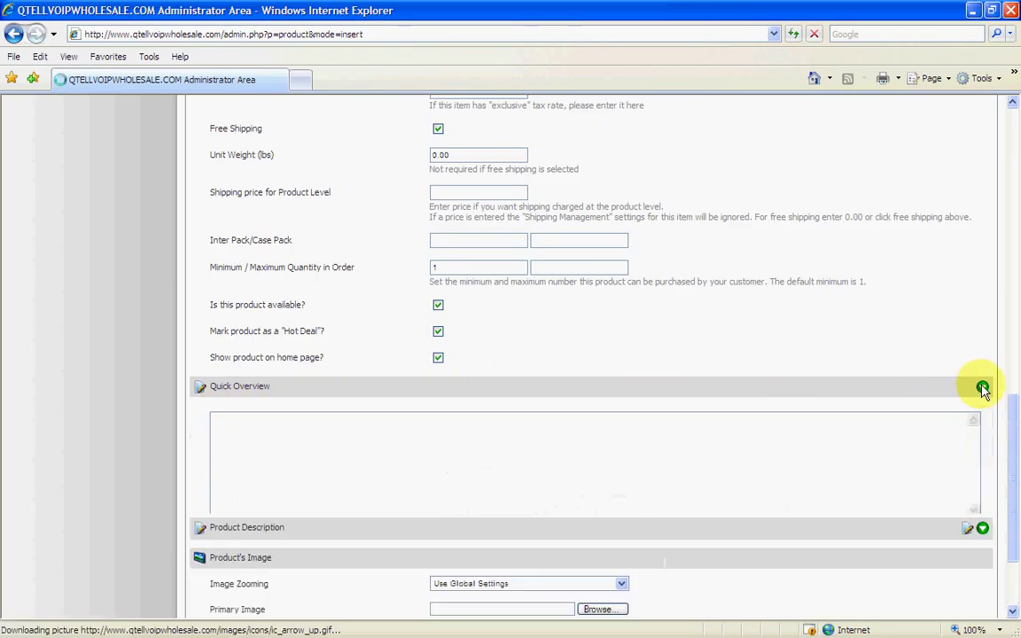
{"action": "left_click", "coordinate": [252, 442]}
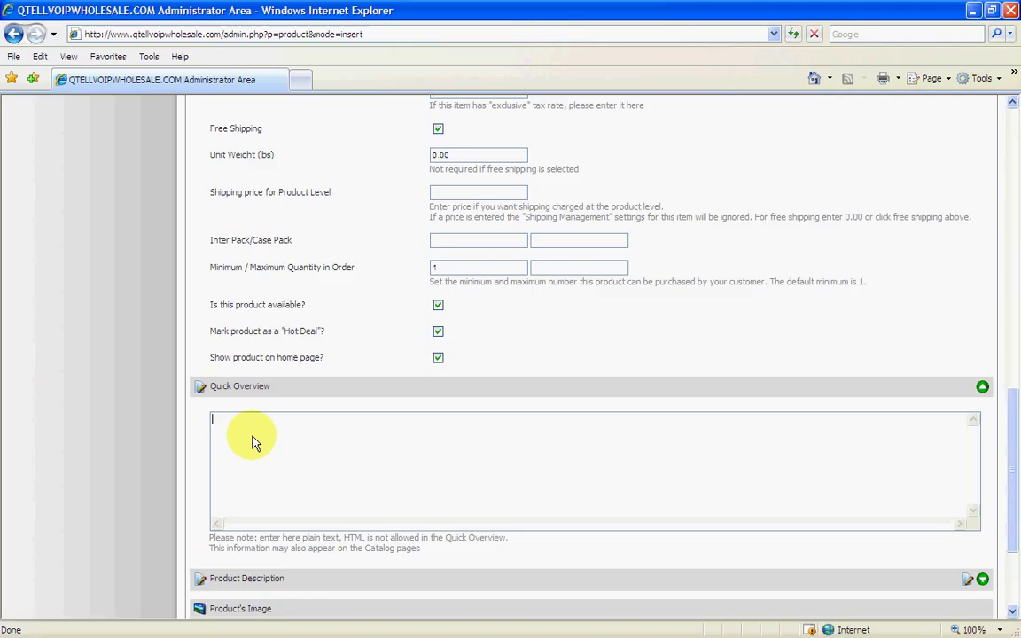
{"action": "type", "text": "hhyte"}
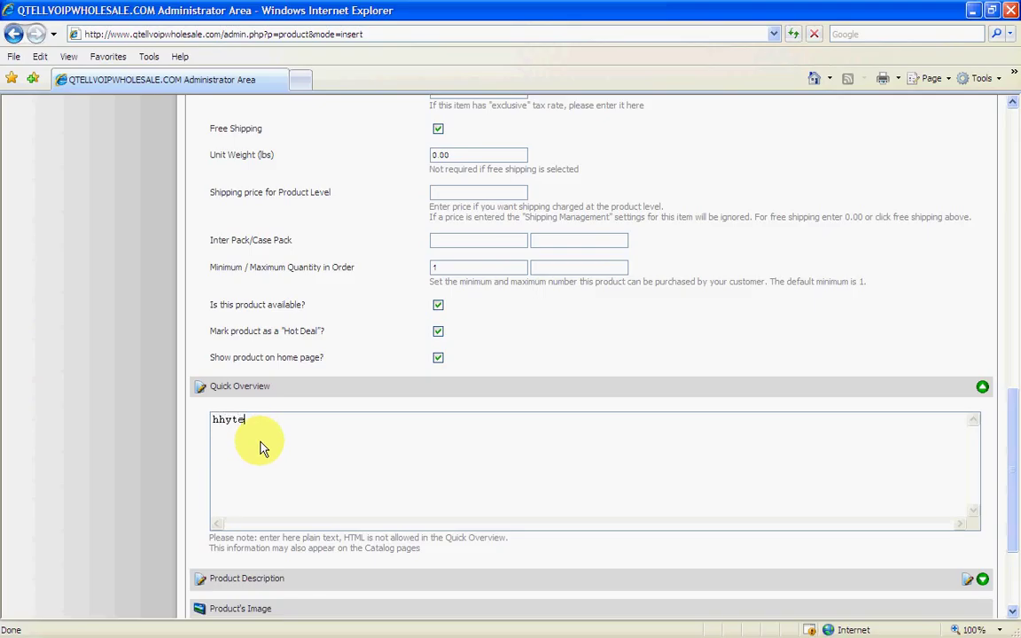
{"action": "type", "text": "nbe"}
{"action": "key", "text": "BackSpace"}
{"action": "key", "text": "BackSpace"}
{"action": "key", "text": "BackSpace"}
{"action": "key", "text": "BackSpace"}
{"action": "key", "text": "BackSpace"}
{"action": "key", "text": "BackSpace"}
{"action": "key", "text": "BackSpace"}
{"action": "type", "text": "wholesale droping products"}
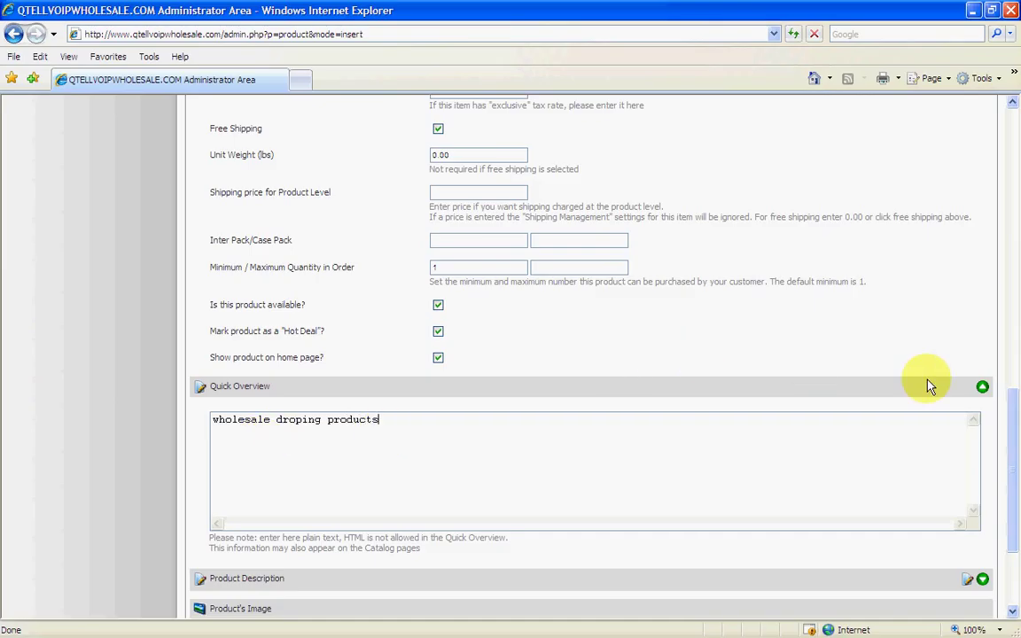
{"action": "left_click", "coordinate": [983, 388]}
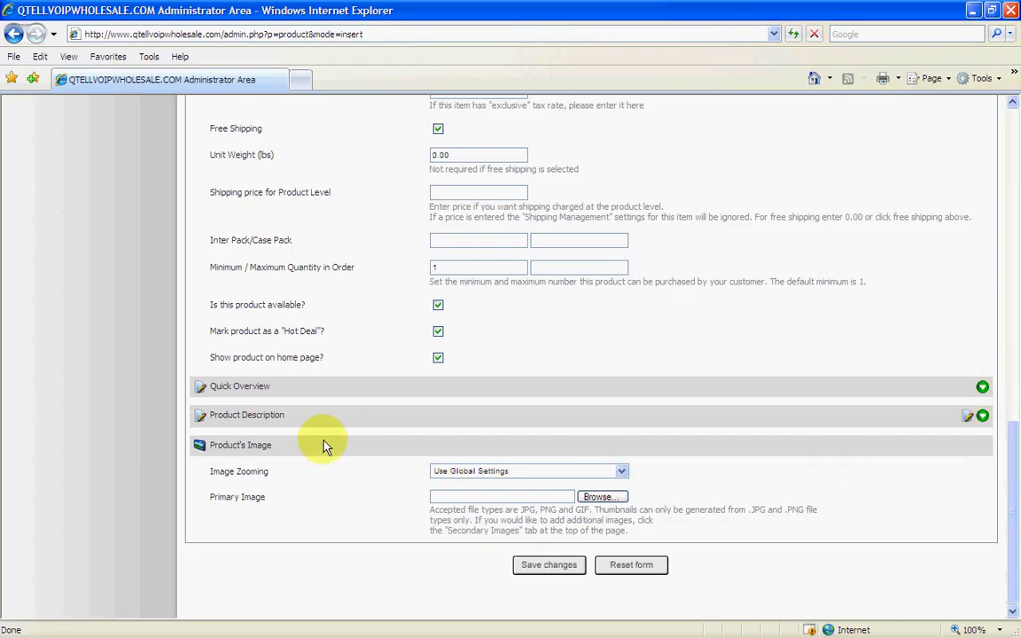
Expand Product Description and place the cursor in its empty rich-text editor
{"action": "left_click", "coordinate": [983, 416]}
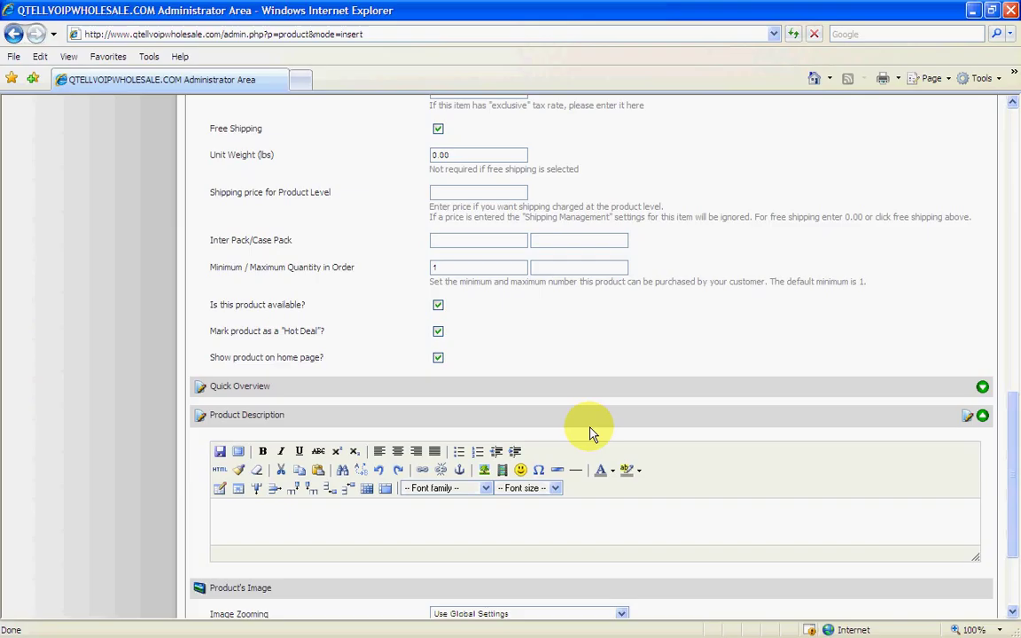
{"action": "left_click_drag", "start_coordinate": [1012, 513], "coordinate": [1017, 567]}
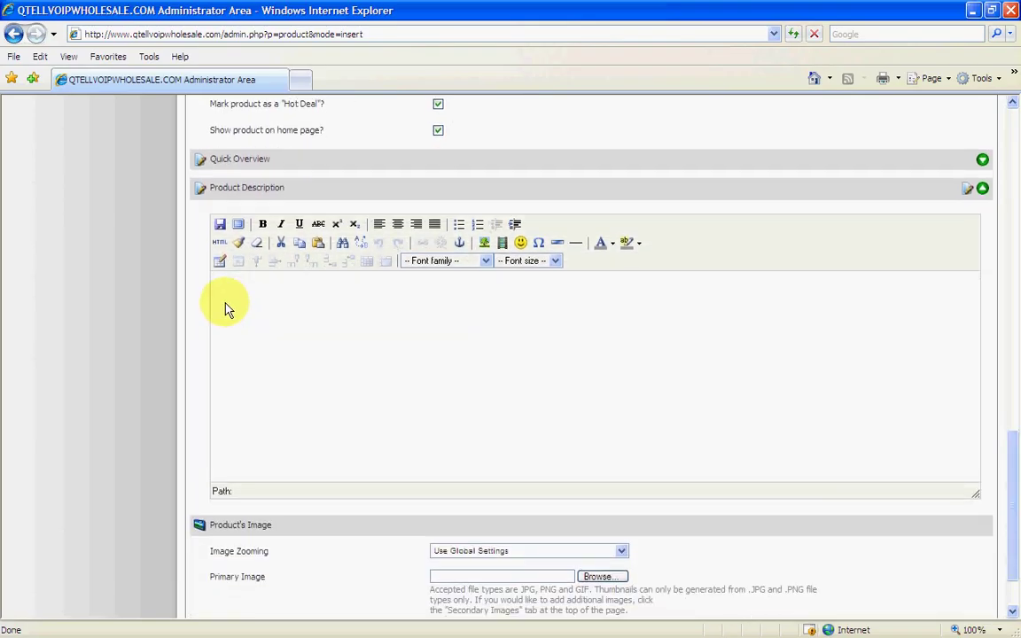
{"action": "left_click", "coordinate": [264, 310]}
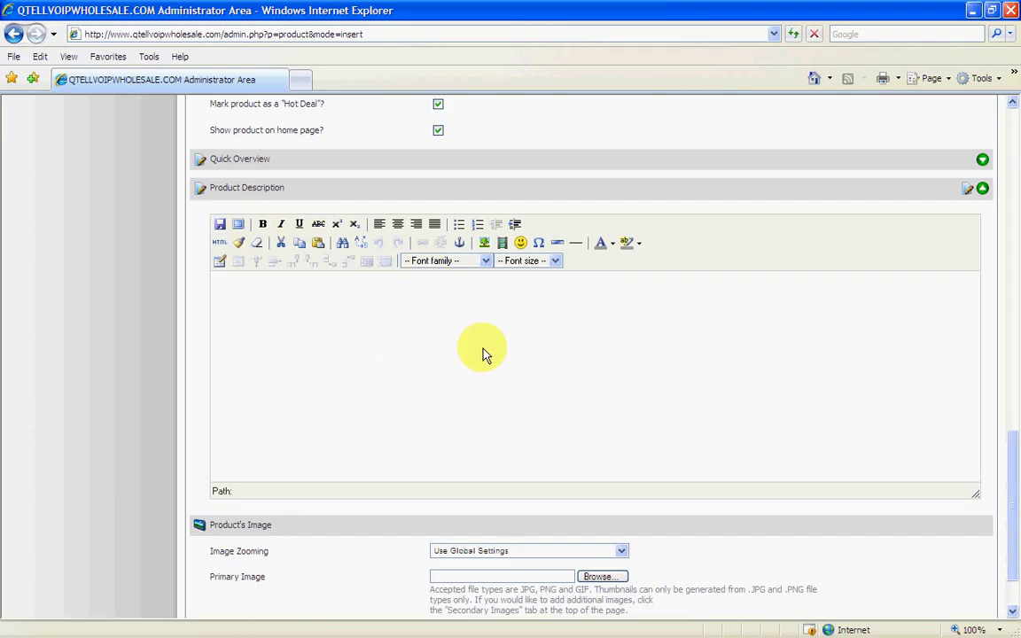
Restore the browser, view the six HDMI photos in the maximized web pictures folder, then move it aside
{"action": "left_click", "coordinate": [990, 9]}
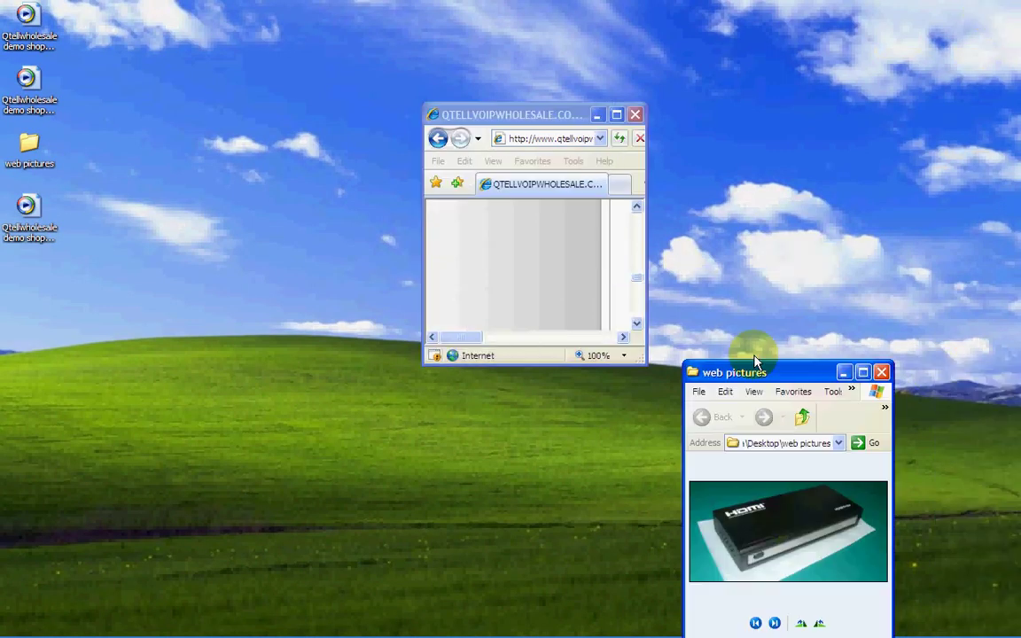
{"action": "left_click_drag", "start_coordinate": [754, 369], "coordinate": [250, 122]}
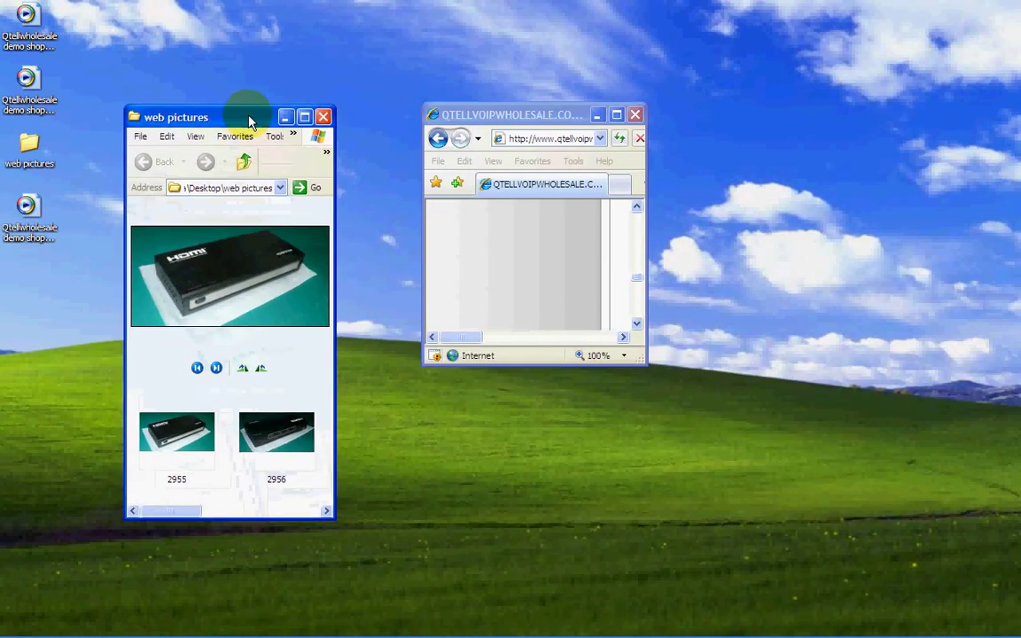
{"action": "left_click", "coordinate": [304, 116]}
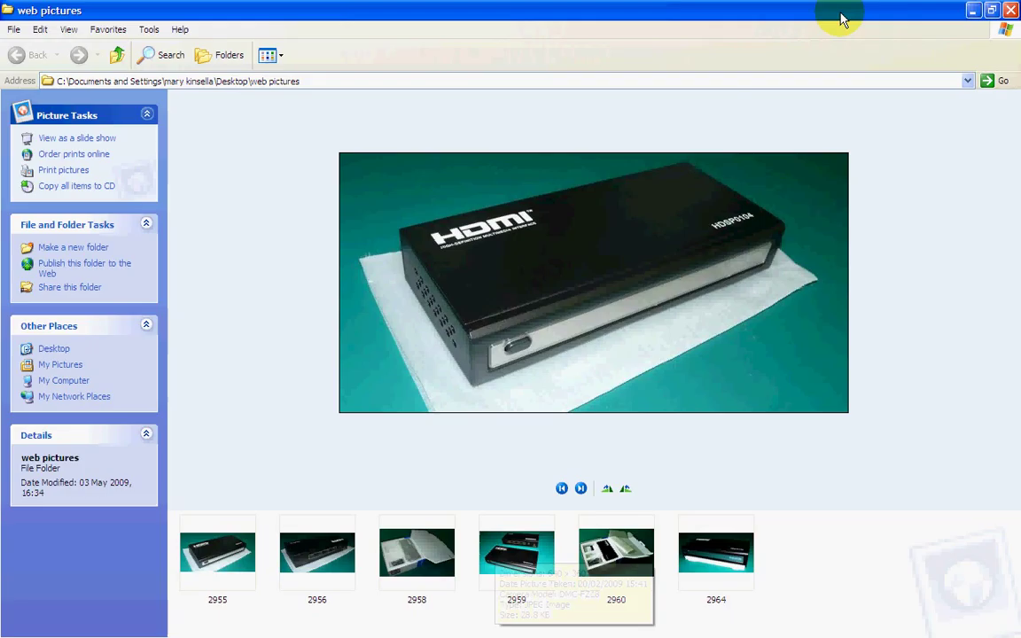
{"action": "double_click", "coordinate": [897, 12]}
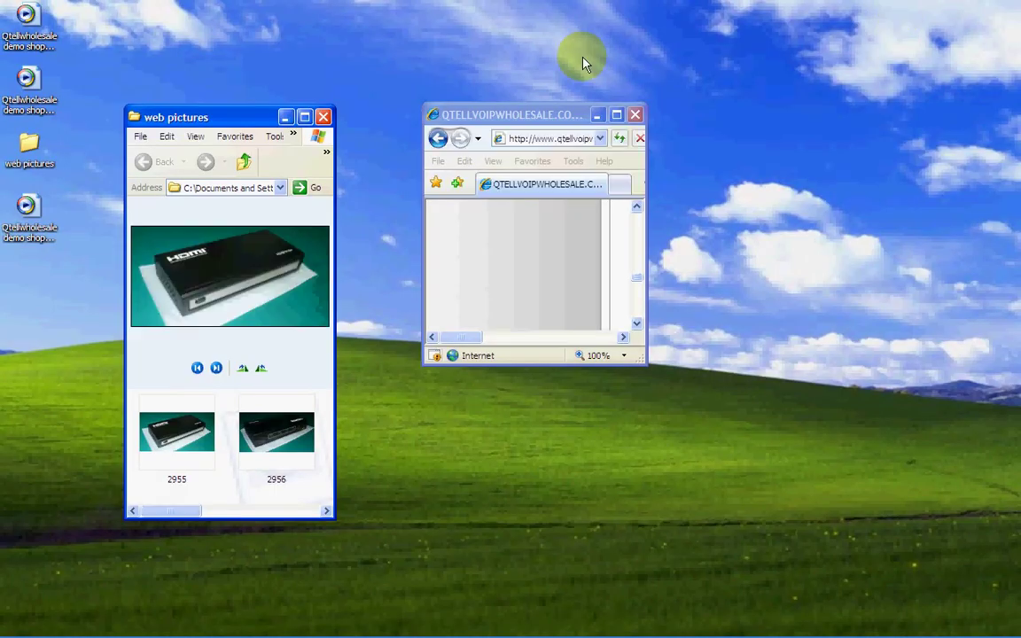
{"action": "left_click_drag", "start_coordinate": [244, 118], "coordinate": [1019, 133]}
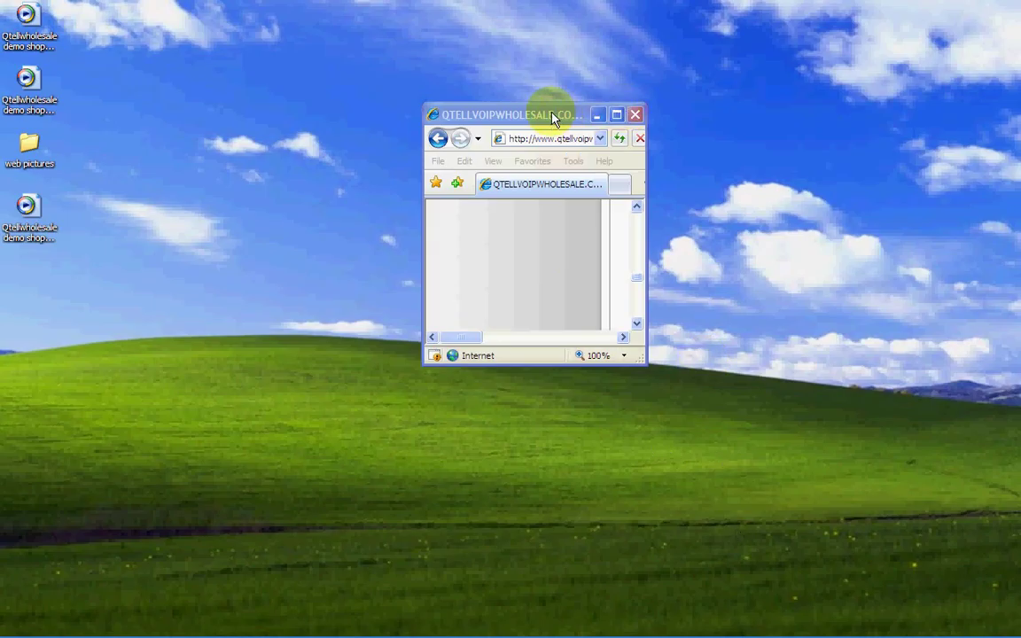
Extend the desktop onto monitor 2 at 1024 by 768 in Display Properties
{"action": "left_click_drag", "start_coordinate": [552, 115], "coordinate": [865, 235]}
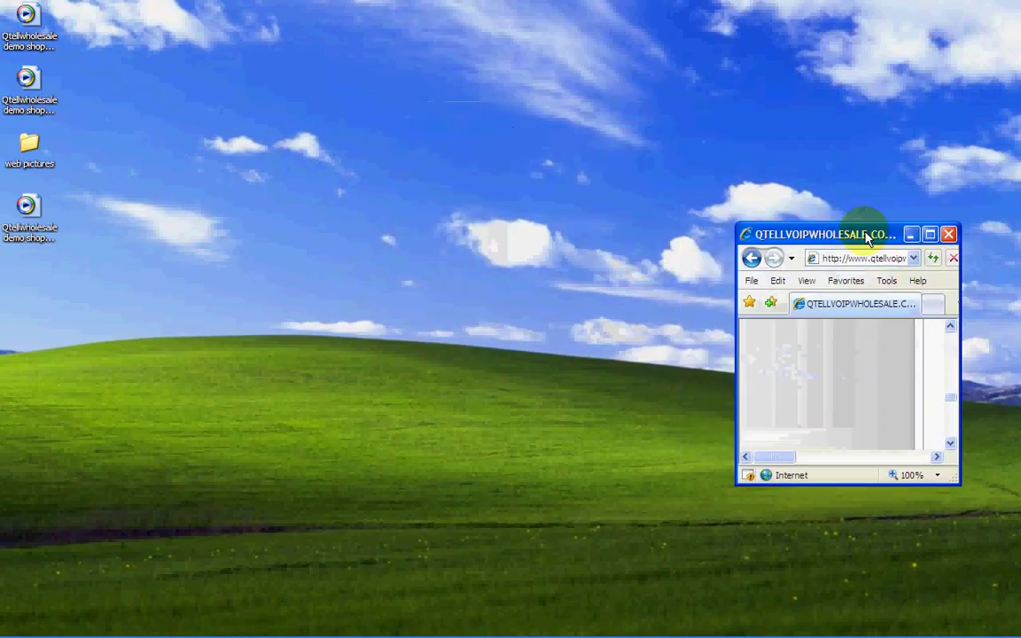
{"action": "right_click", "coordinate": [342, 145]}
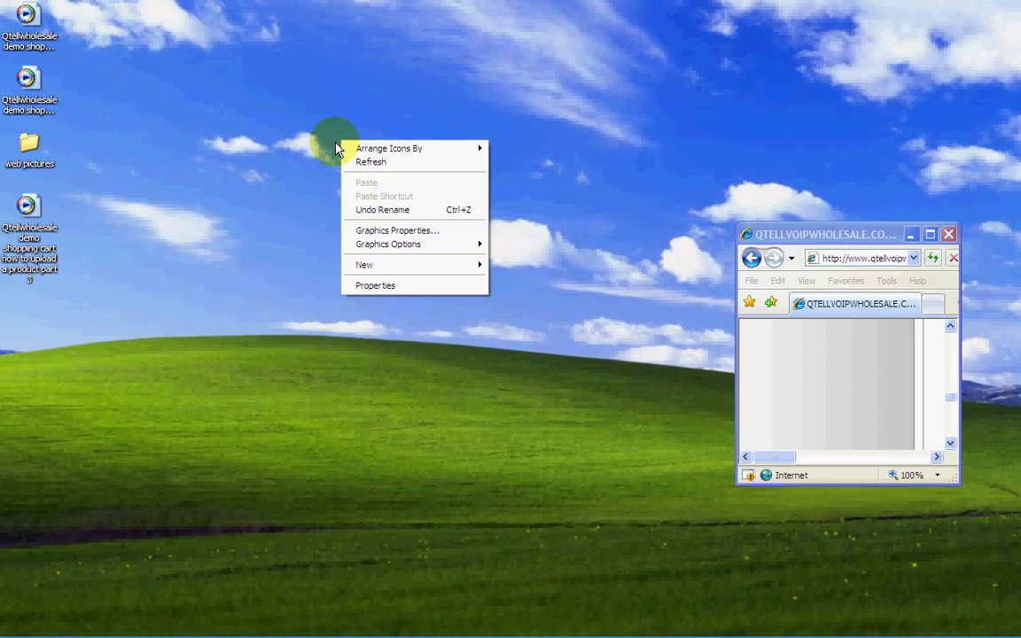
{"action": "left_click", "coordinate": [374, 287]}
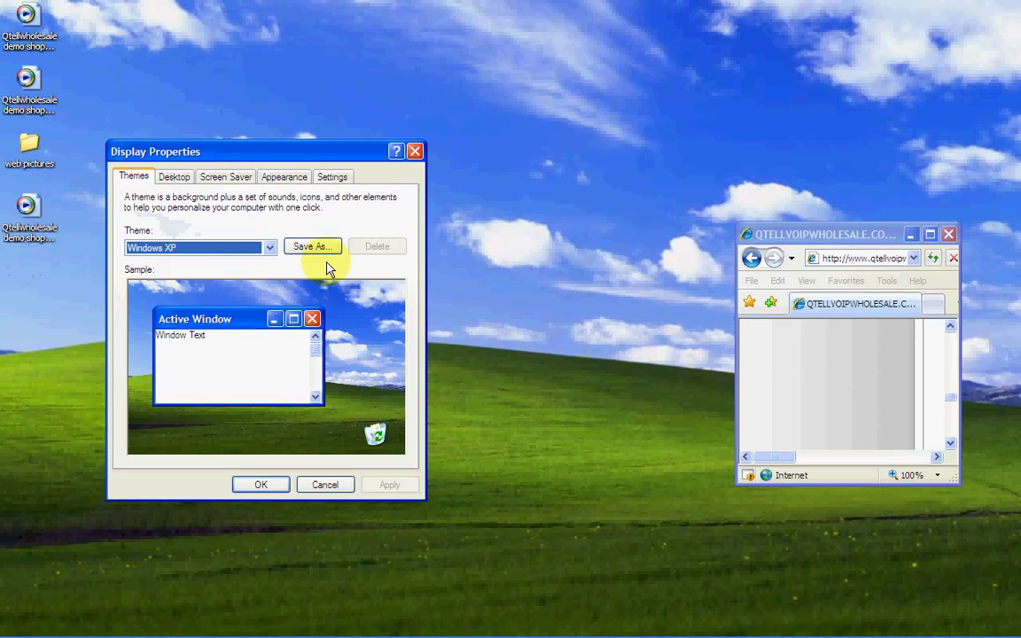
{"action": "left_click", "coordinate": [330, 178]}
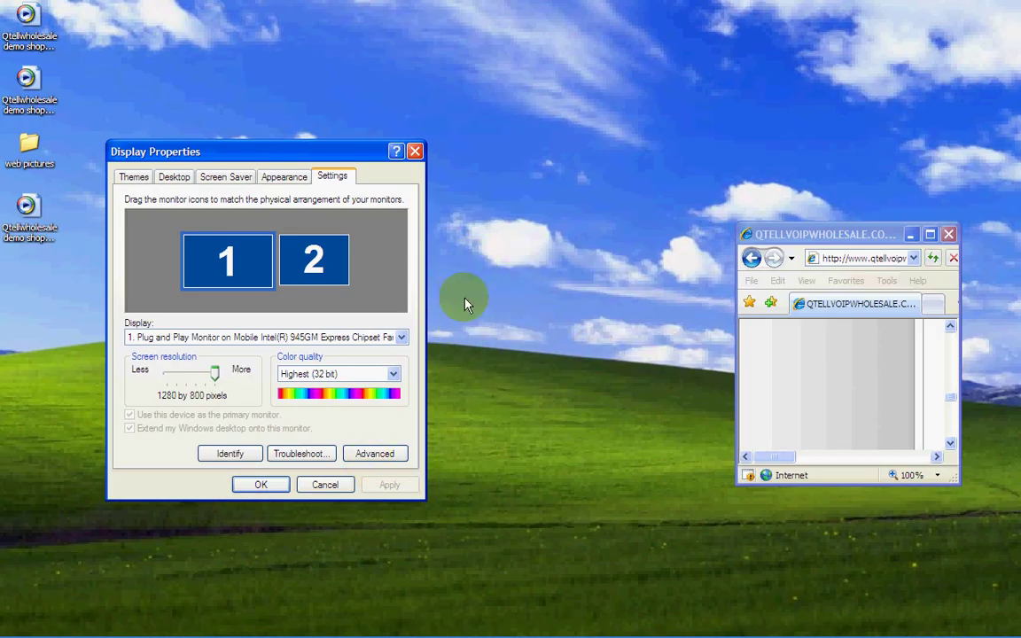
{"action": "left_click", "coordinate": [401, 337]}
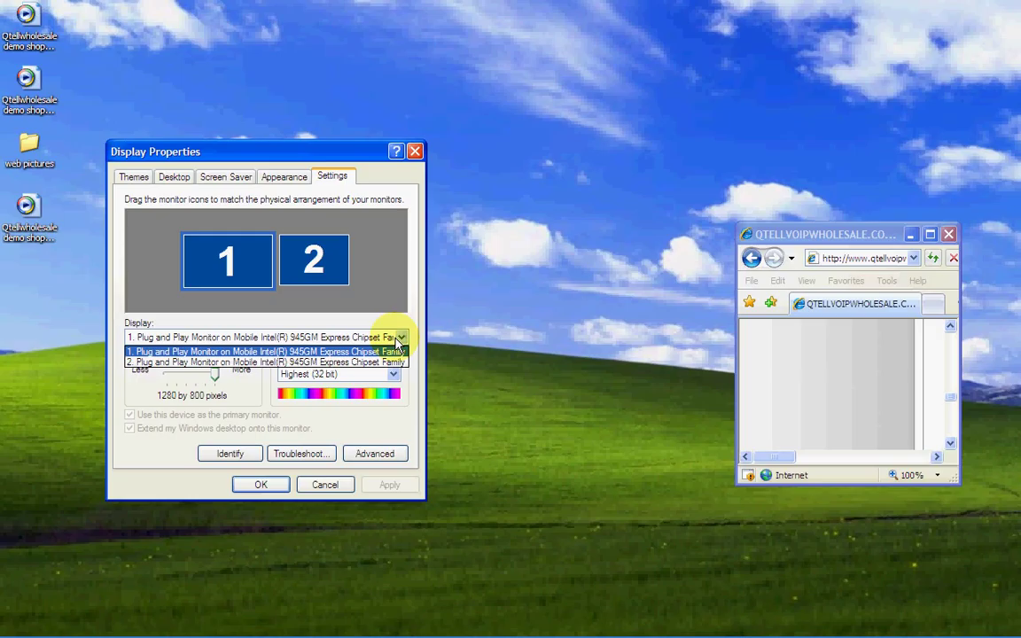
{"action": "left_click", "coordinate": [250, 362]}
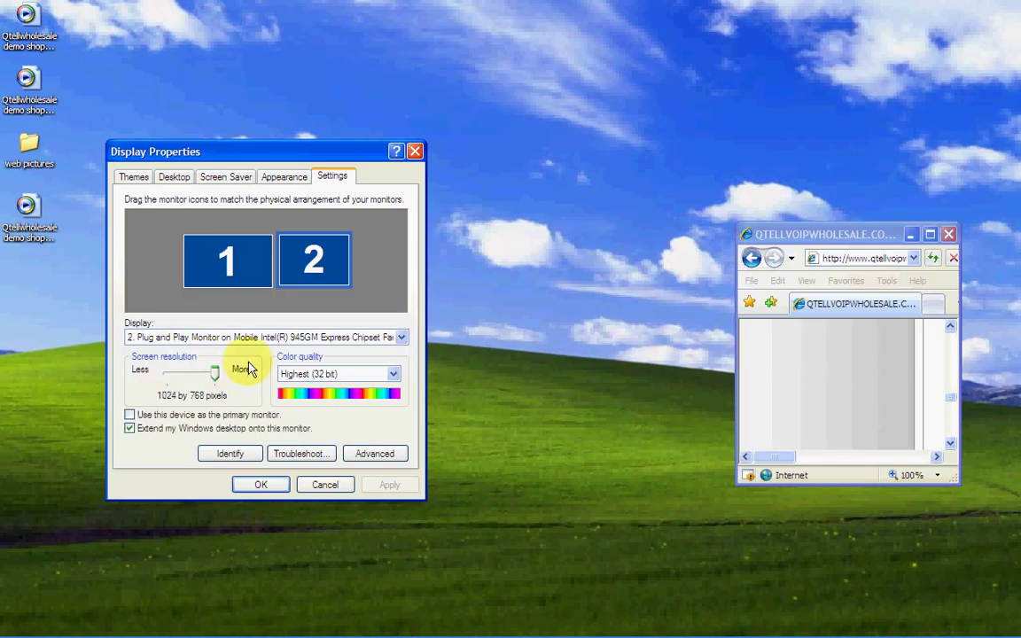
{"action": "left_click", "coordinate": [256, 486]}
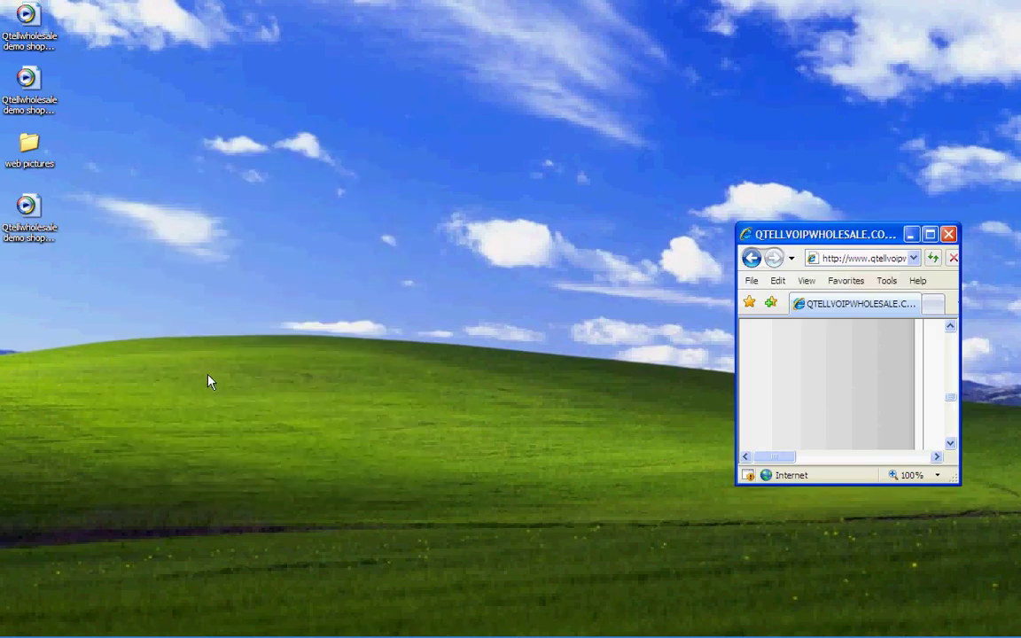
Maximize the browser and write 'products overview' as the Product Description
{"action": "left_click", "coordinate": [930, 235]}
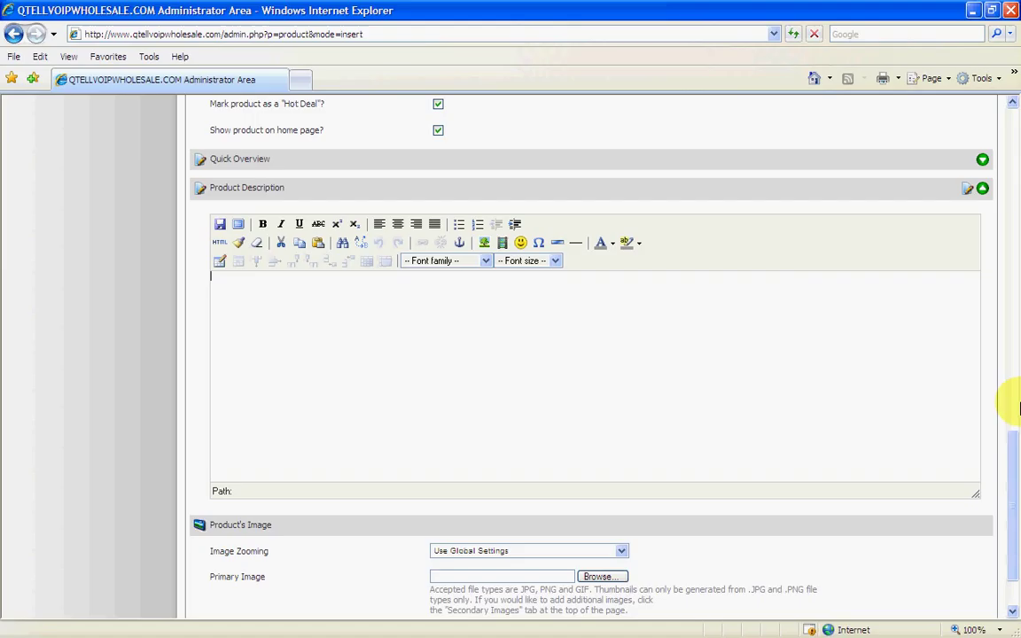
{"action": "left_click_drag", "start_coordinate": [1009, 448], "coordinate": [950, 426]}
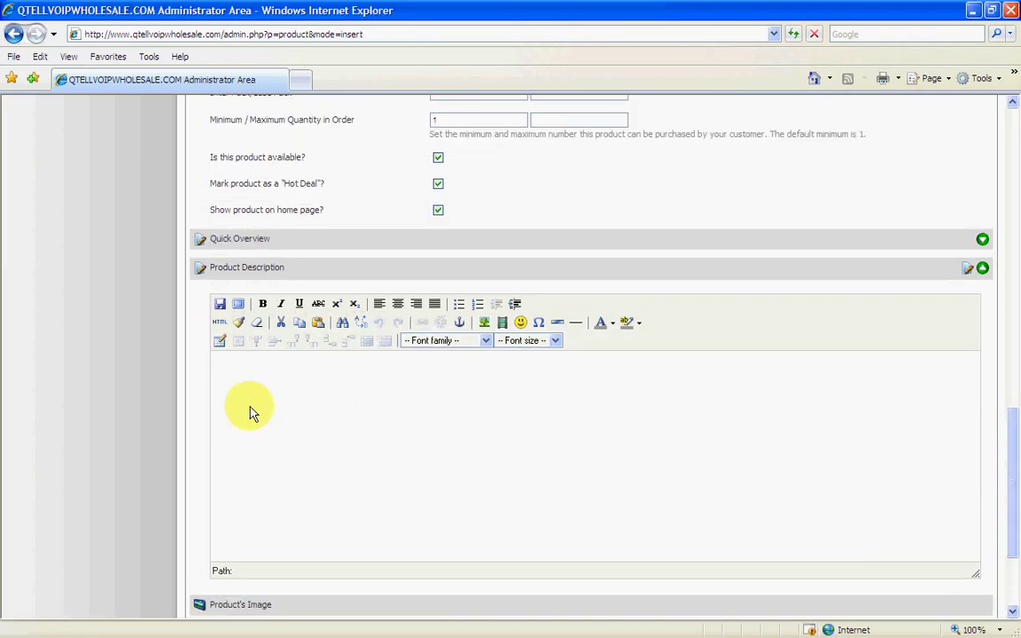
{"action": "type", "text": "produc"}
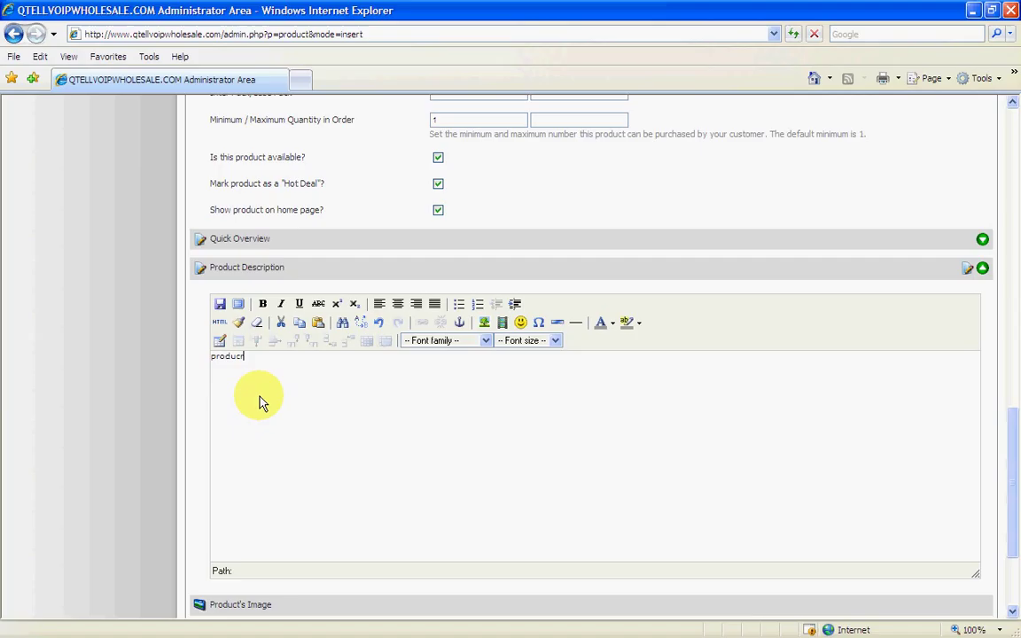
{"action": "type", "text": "ts overview"}
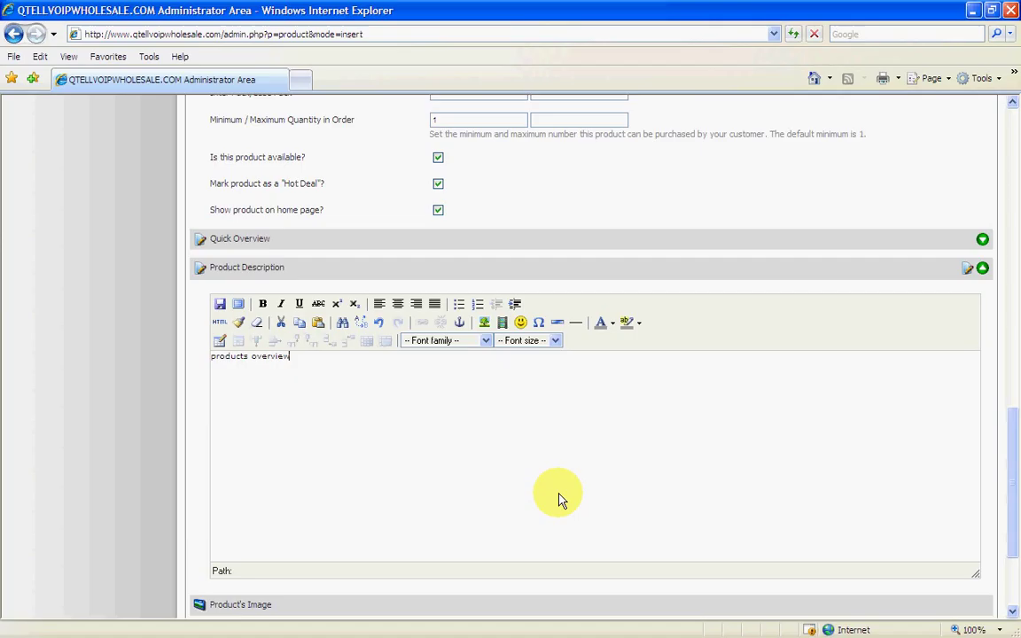
{"action": "scroll", "coordinate": [470, 437], "scroll_direction": "down", "scroll_amount": 3}
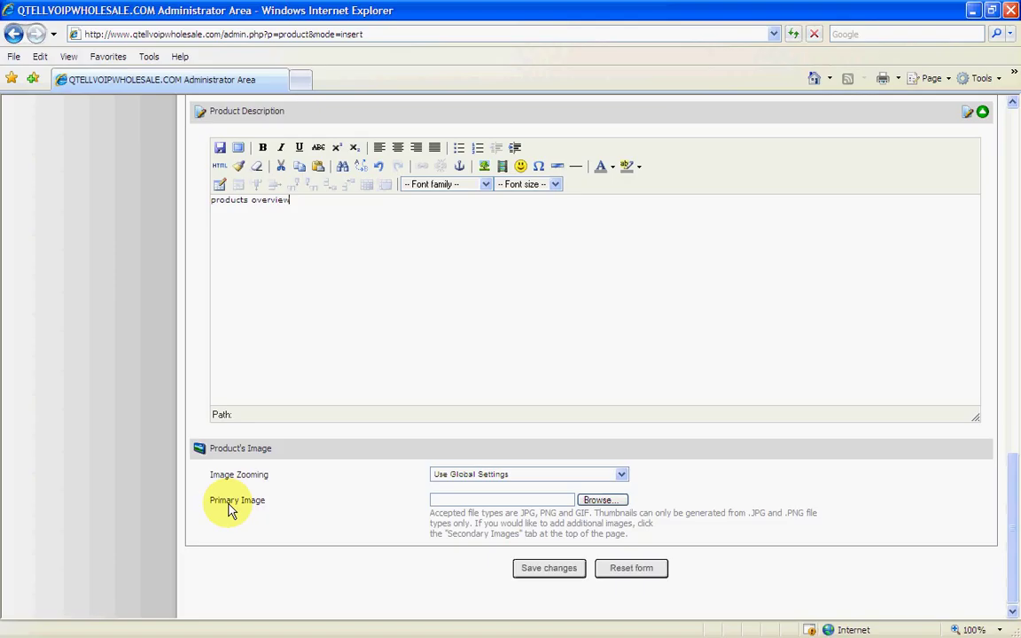
Set picture 2955 from the web pictures folder as the Primary Image
{"action": "left_click", "coordinate": [601, 502]}
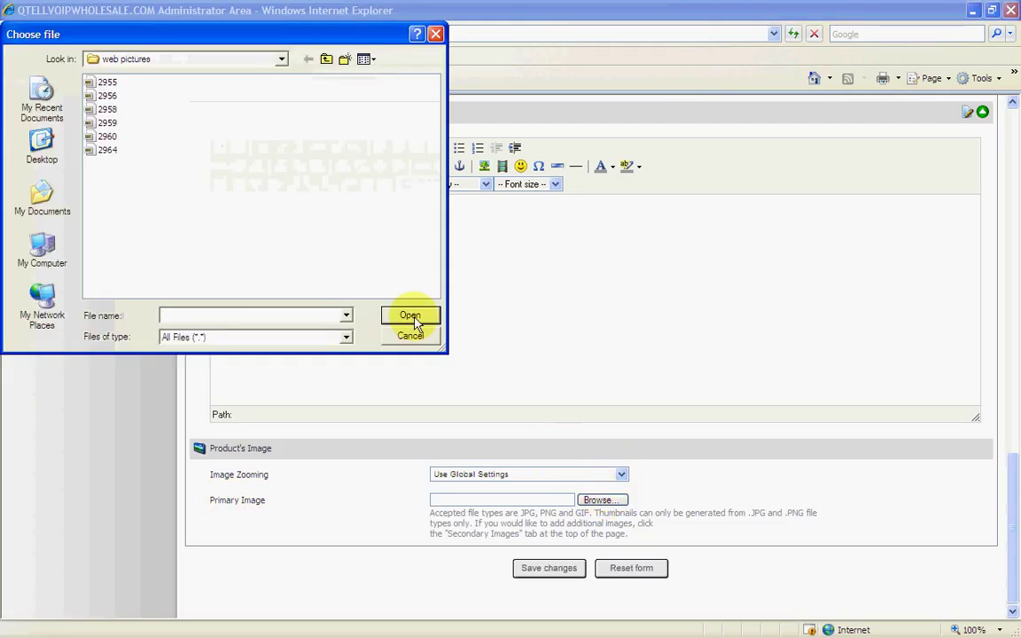
{"action": "left_click_drag", "start_coordinate": [181, 39], "coordinate": [379, 189]}
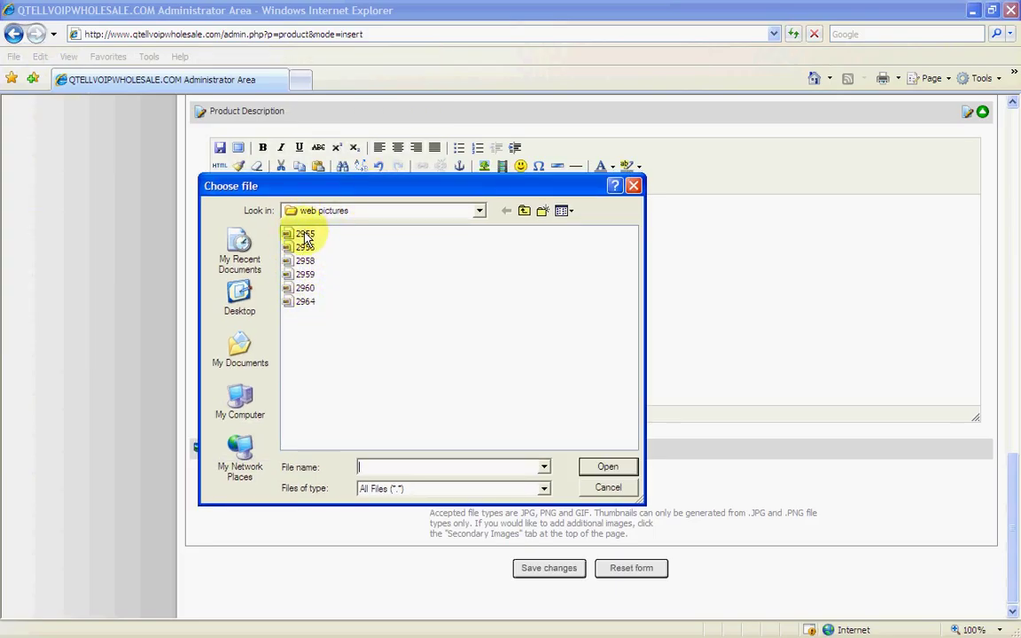
{"action": "double_click", "coordinate": [305, 235]}
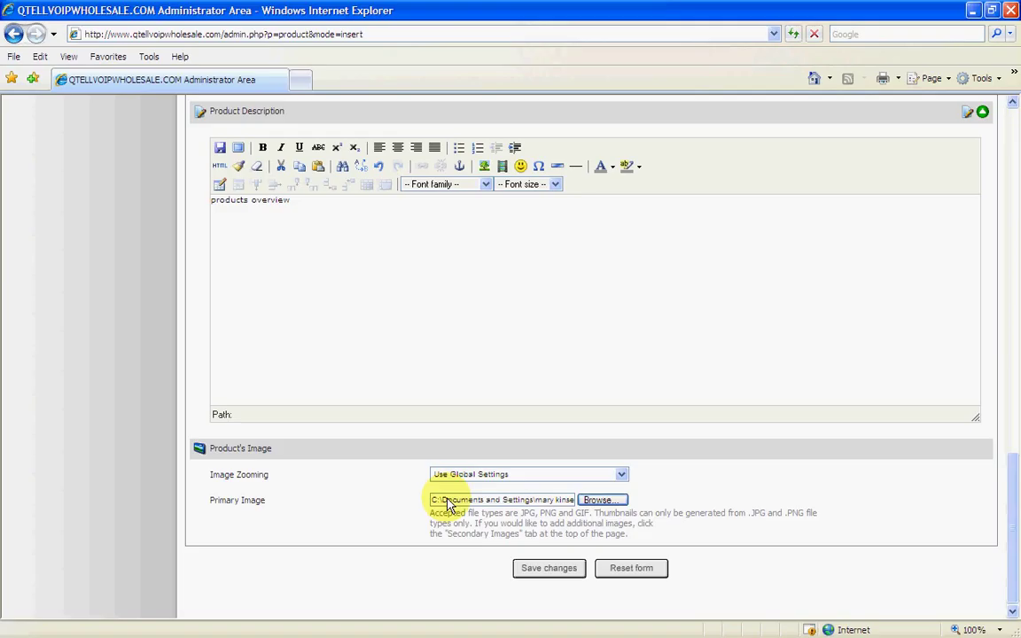
{"action": "left_click_drag", "start_coordinate": [1015, 585], "coordinate": [985, 221]}
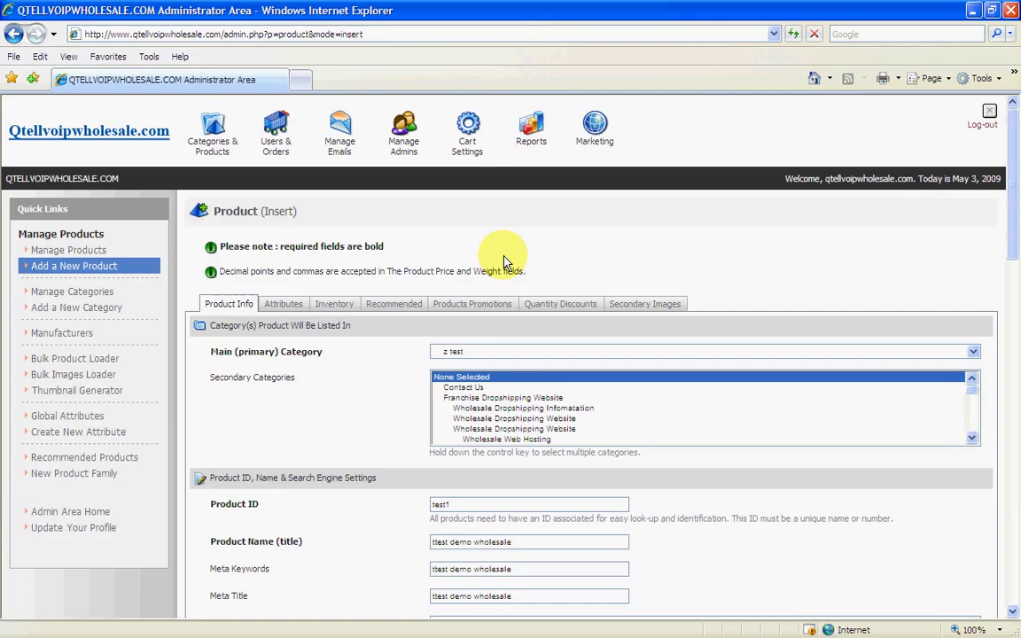
Untick 'Show product on home page?' on the Product Info tab
{"action": "left_click", "coordinate": [647, 305]}
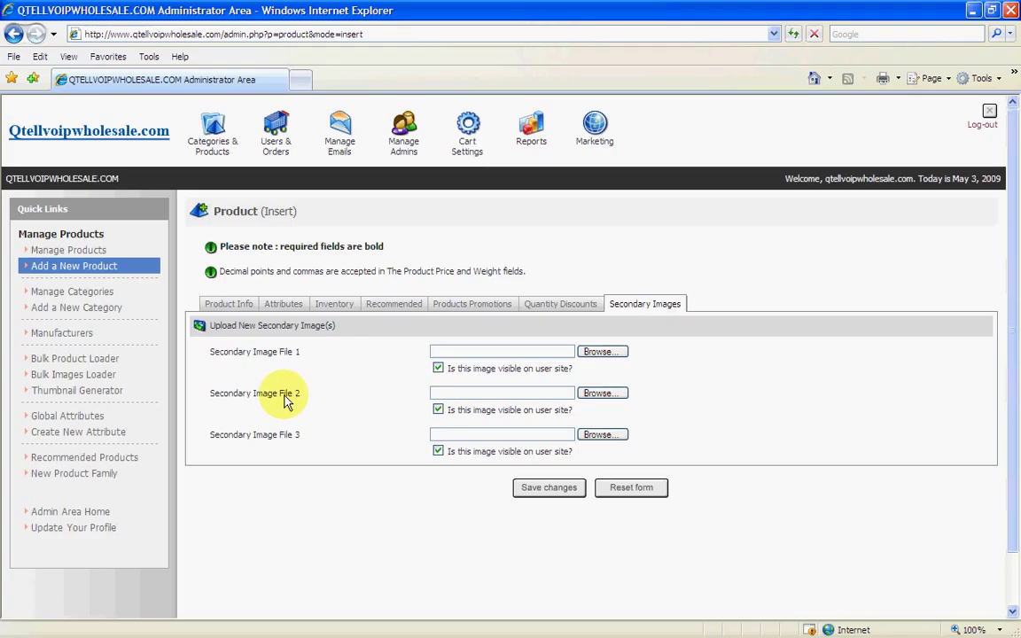
{"action": "left_click", "coordinate": [229, 304]}
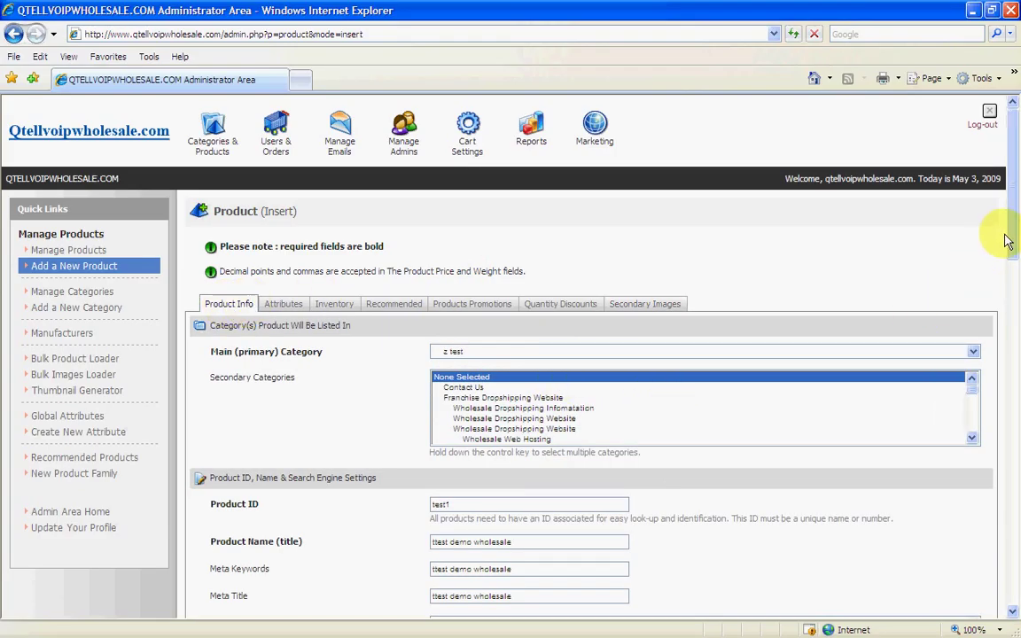
{"action": "left_click_drag", "start_coordinate": [1011, 249], "coordinate": [970, 483]}
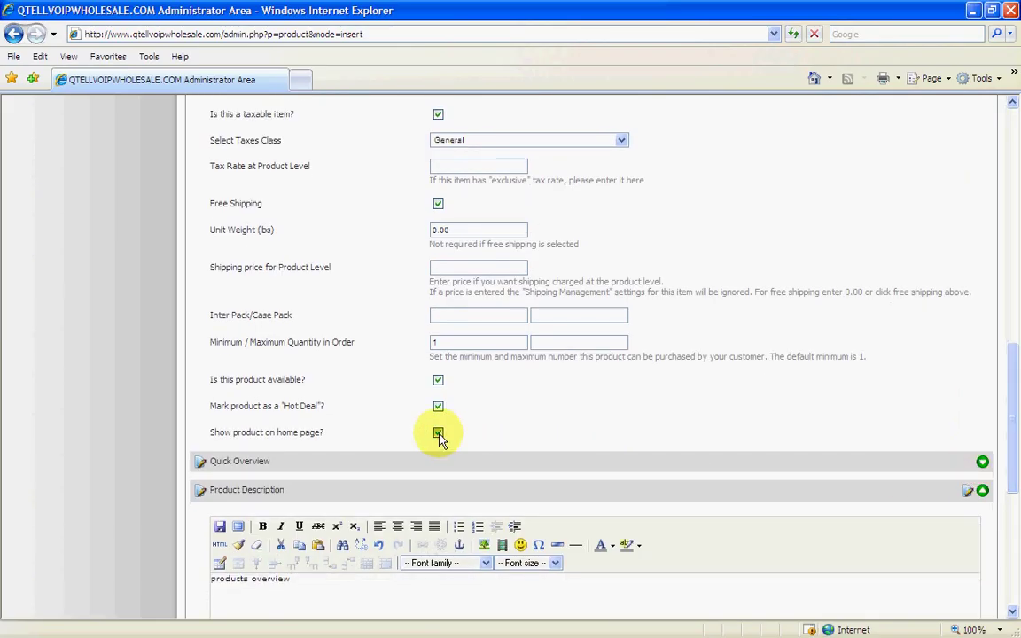
{"action": "left_click", "coordinate": [438, 433]}
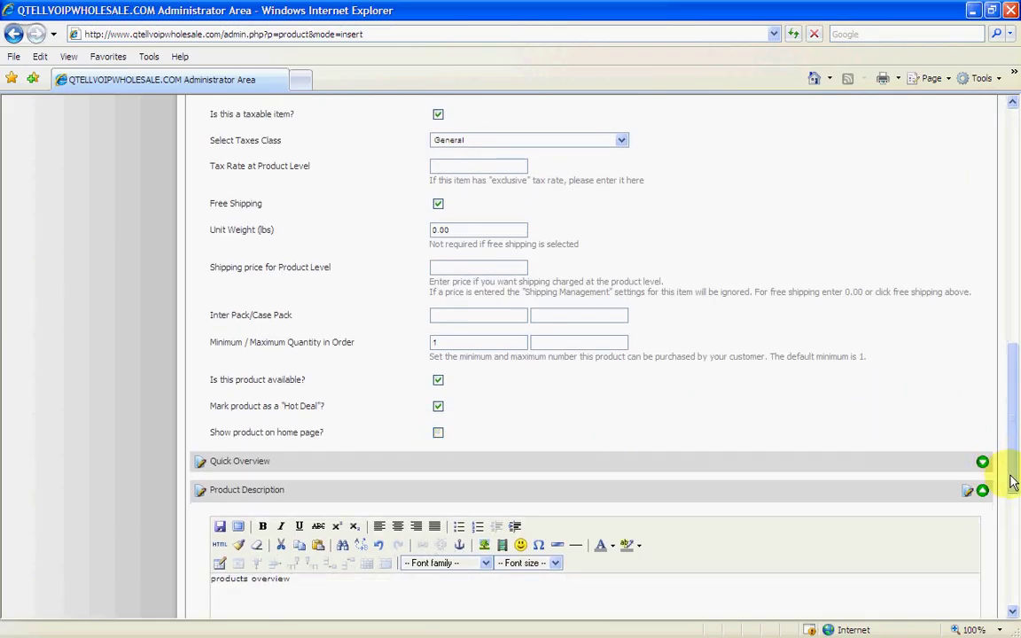
{"action": "left_click_drag", "start_coordinate": [1013, 483], "coordinate": [996, 228]}
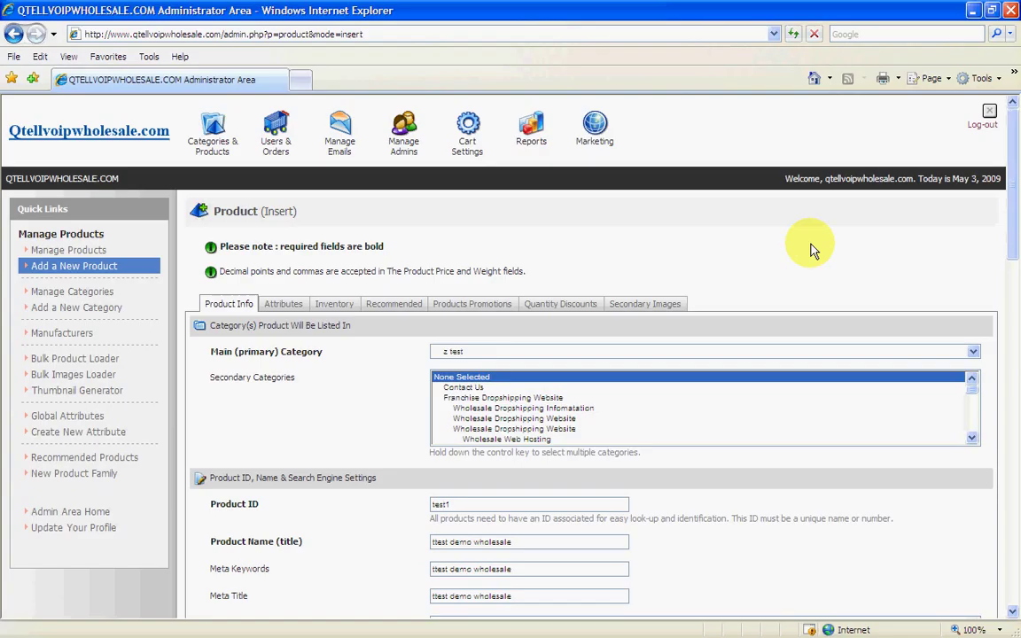
Attach three web pictures images, including 2958, to Secondary Image slots 1–3
{"action": "left_click", "coordinate": [653, 311]}
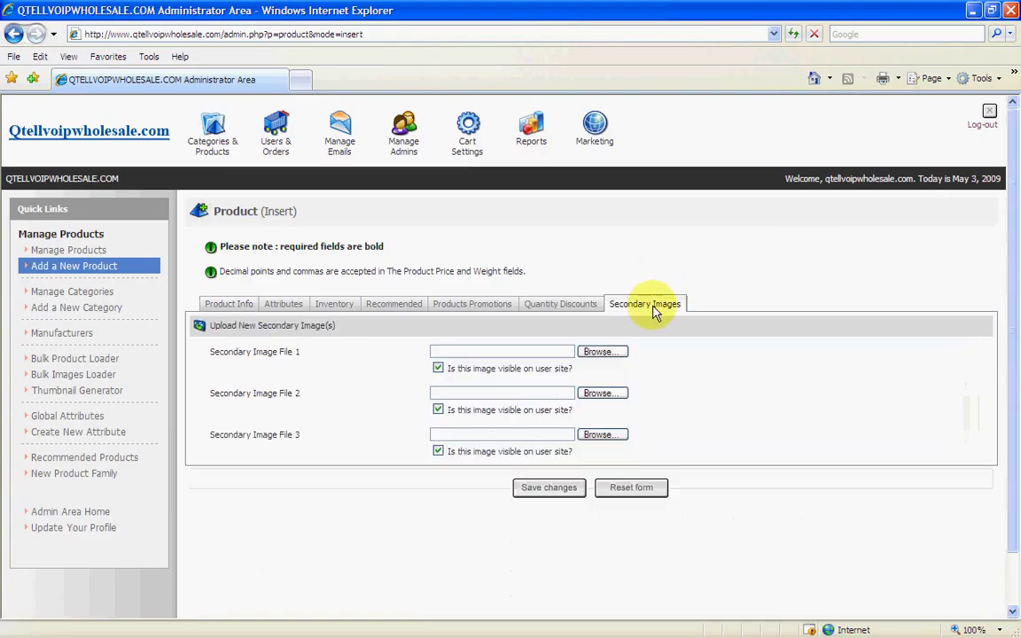
{"action": "left_click", "coordinate": [610, 356]}
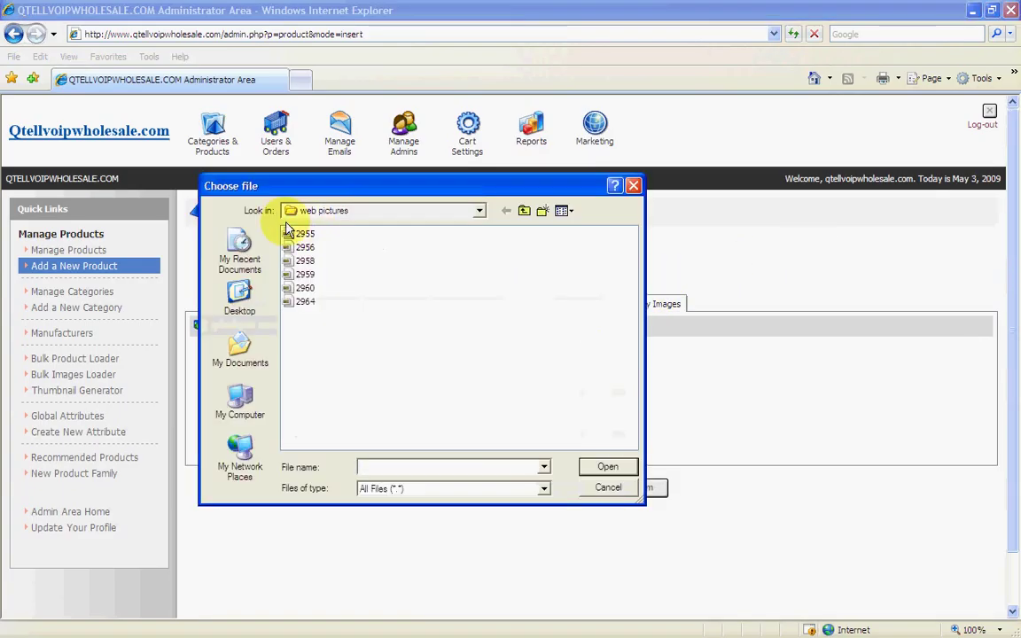
{"action": "left_click_drag", "start_coordinate": [301, 191], "coordinate": [142, 221]}
{"action": "double_click", "coordinate": [144, 286]}
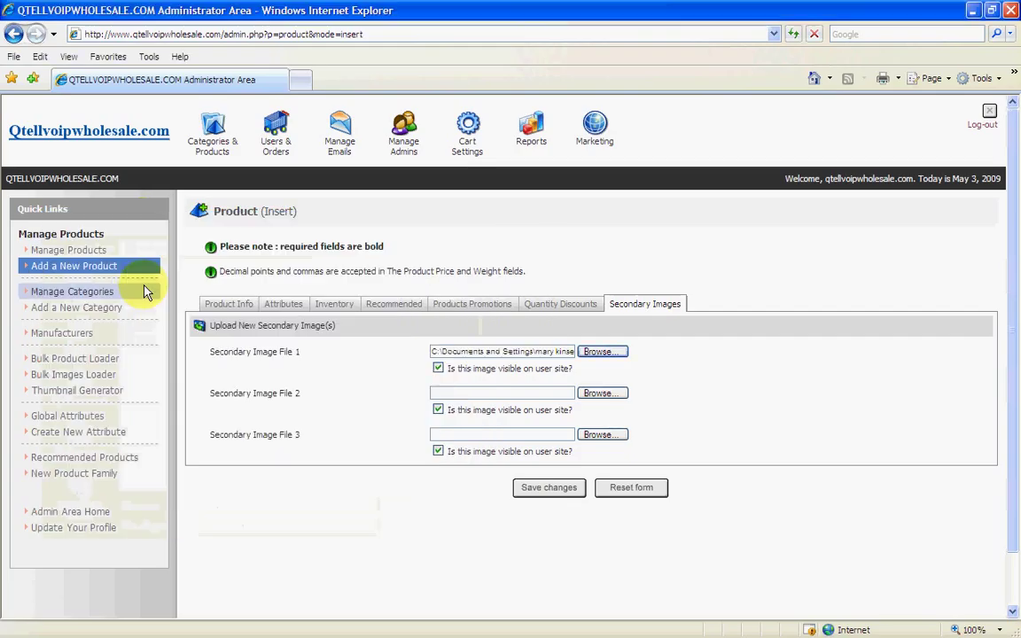
{"action": "left_click", "coordinate": [616, 393]}
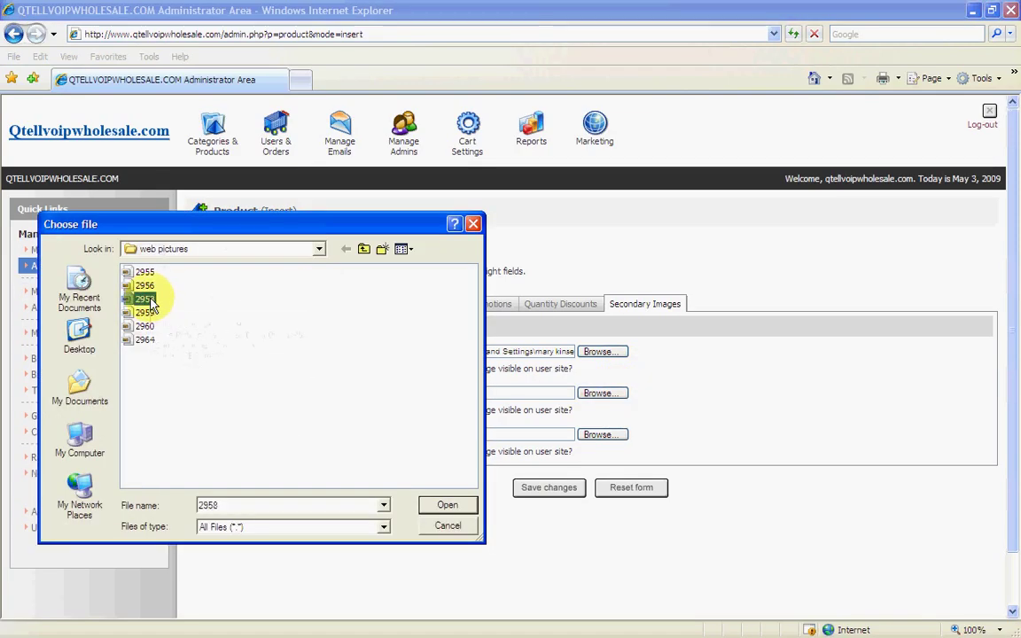
{"action": "double_click", "coordinate": [144, 299]}
{"action": "left_click", "coordinate": [600, 435]}
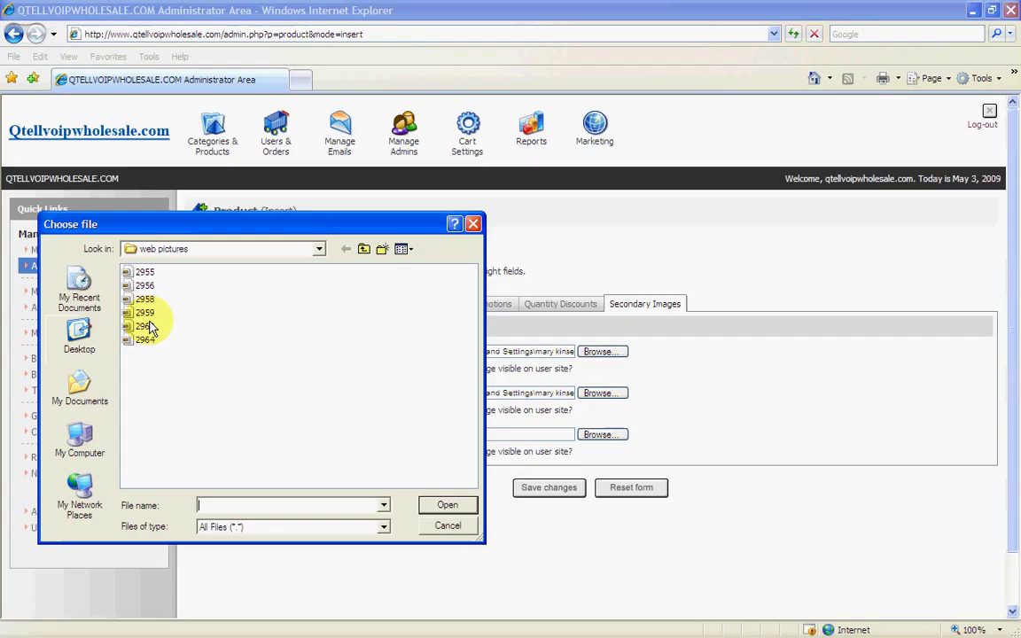
{"action": "double_click", "coordinate": [147, 326]}
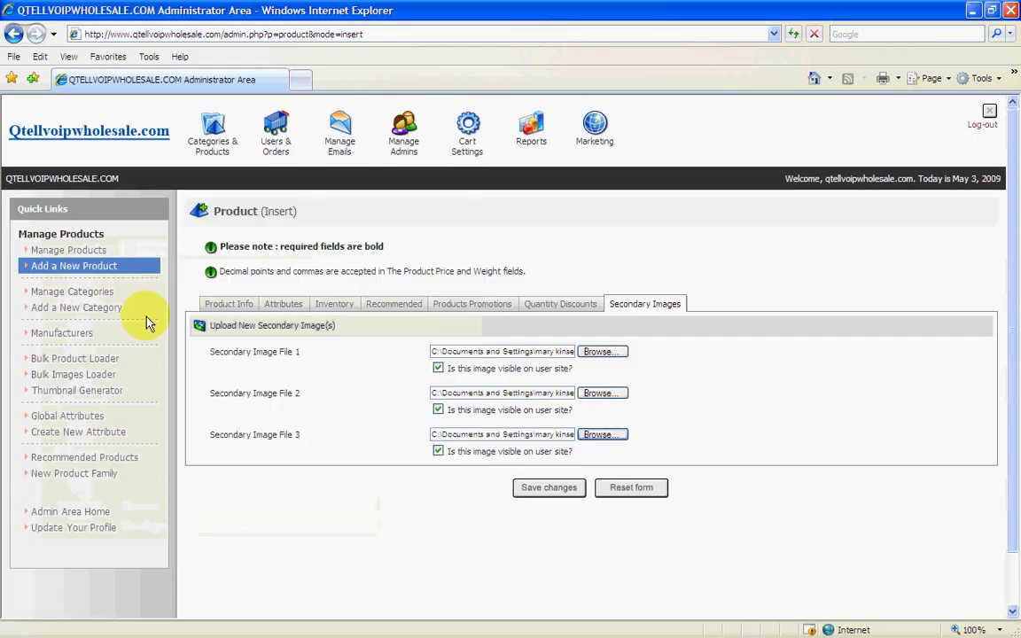
Save the new product, then go to Categories & Products > Manage Products
{"action": "left_click", "coordinate": [550, 490]}
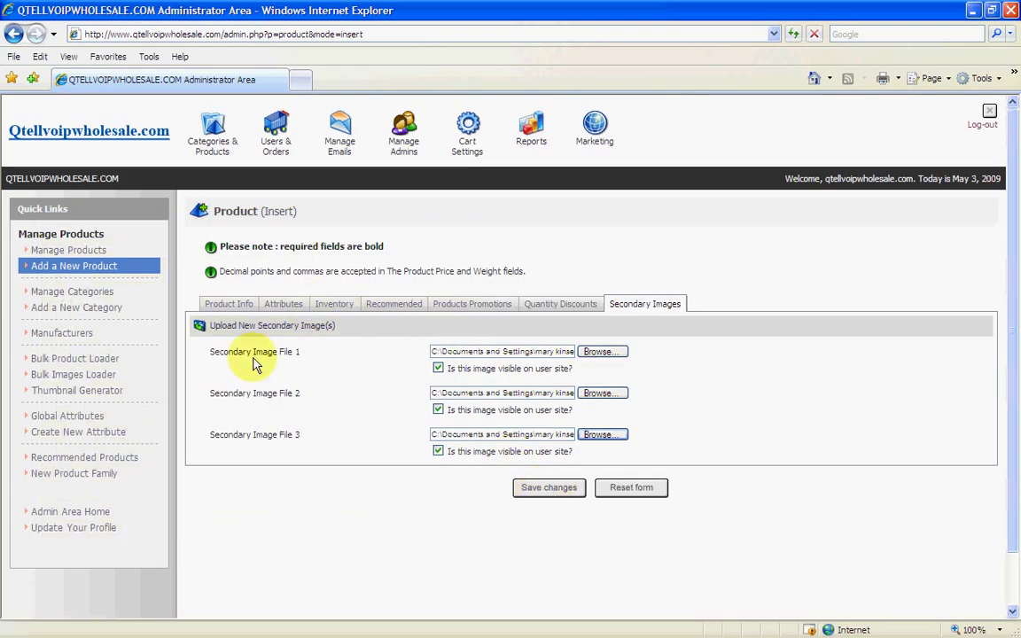
{"action": "left_click", "coordinate": [542, 490]}
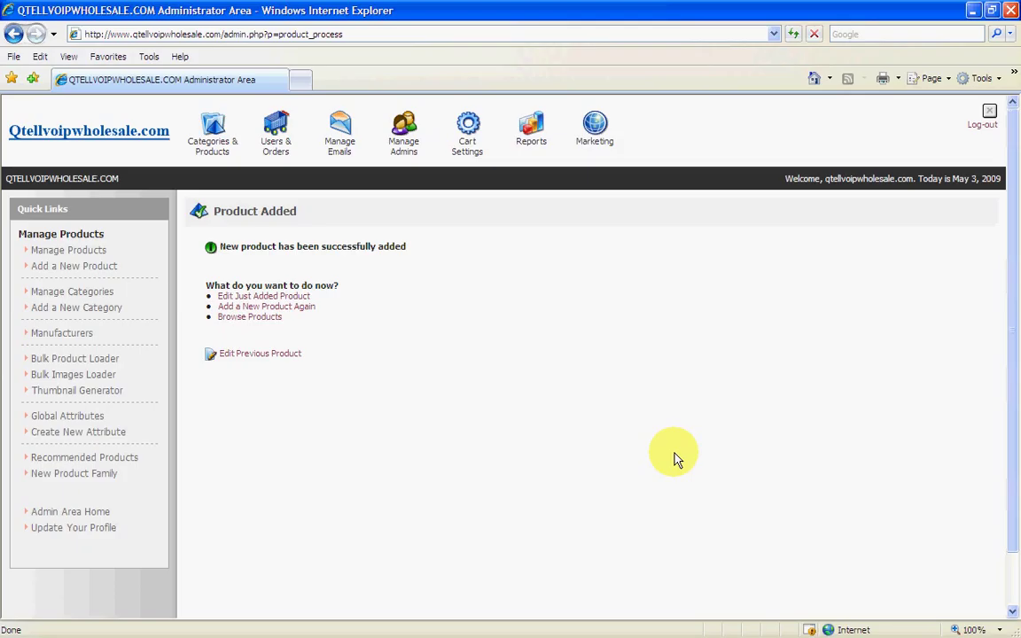
{"action": "mouse_move", "coordinate": [401, 144]}
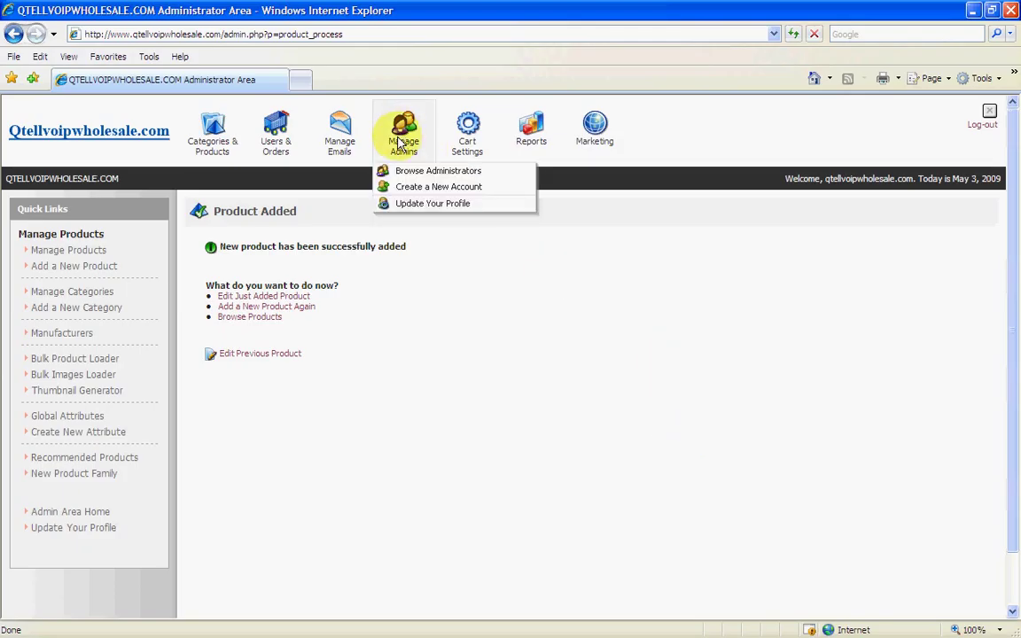
{"action": "mouse_move", "coordinate": [211, 133]}
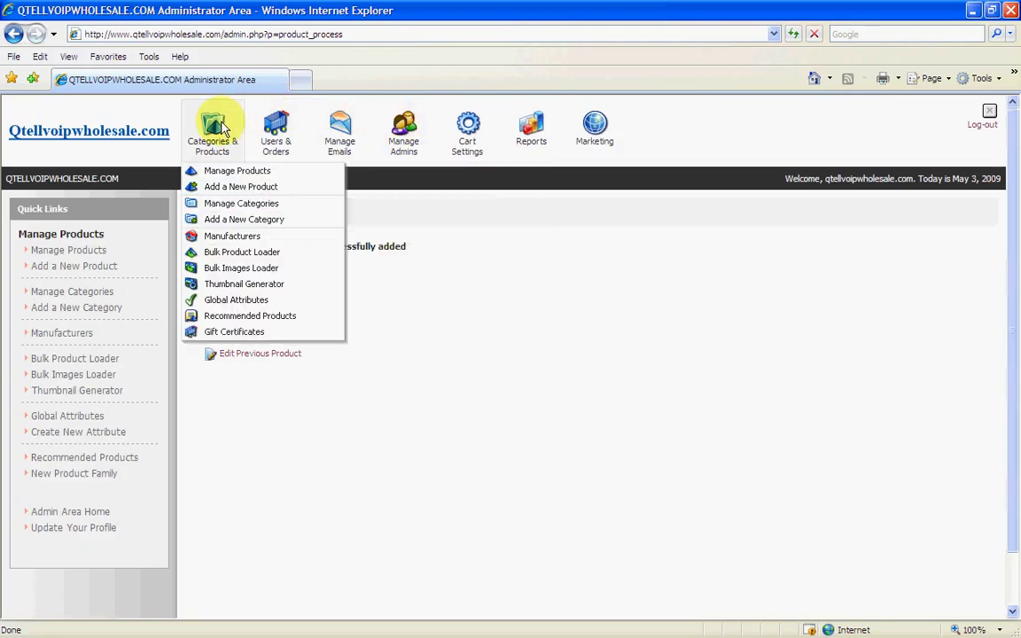
{"action": "left_click", "coordinate": [215, 173]}
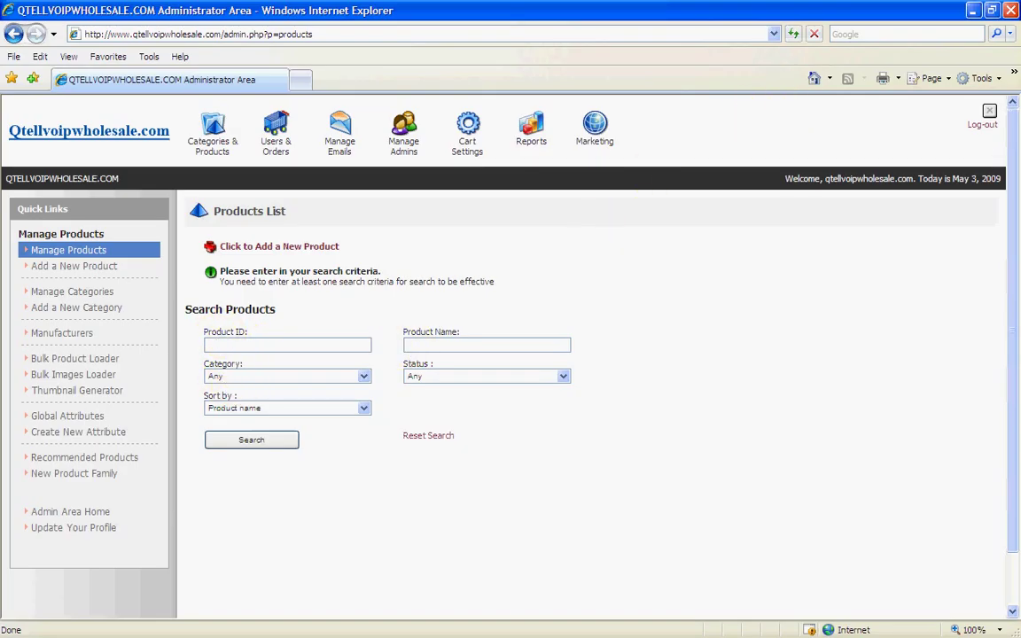
{"action": "left_click_drag", "start_coordinate": [1019, 116], "coordinate": [671, 180]}
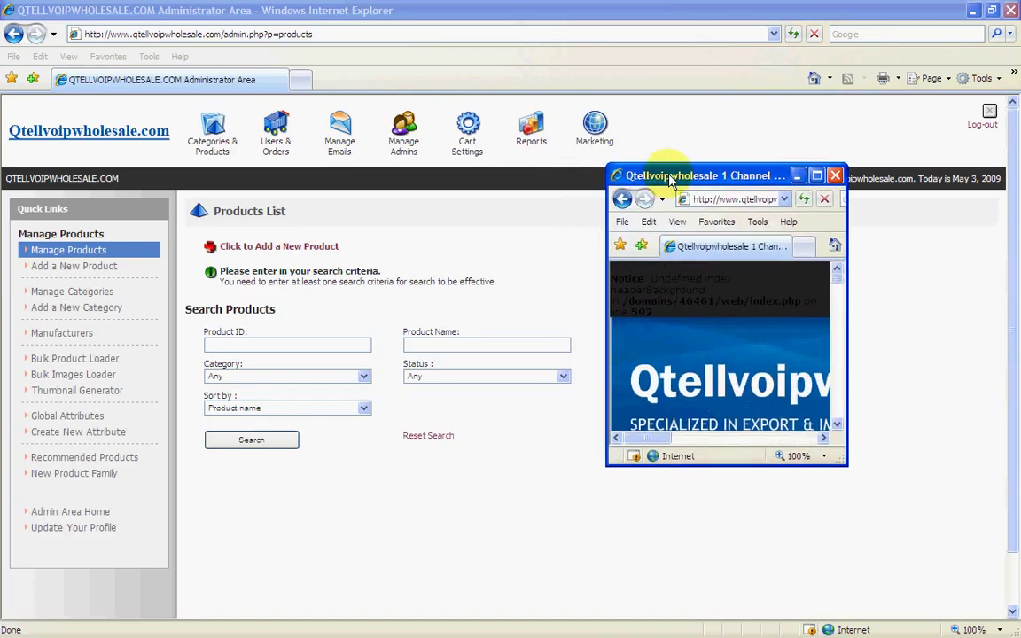
Maximize the storefront, scroll the HDMI splitter page and open the 'z test' category
{"action": "left_click", "coordinate": [816, 175]}
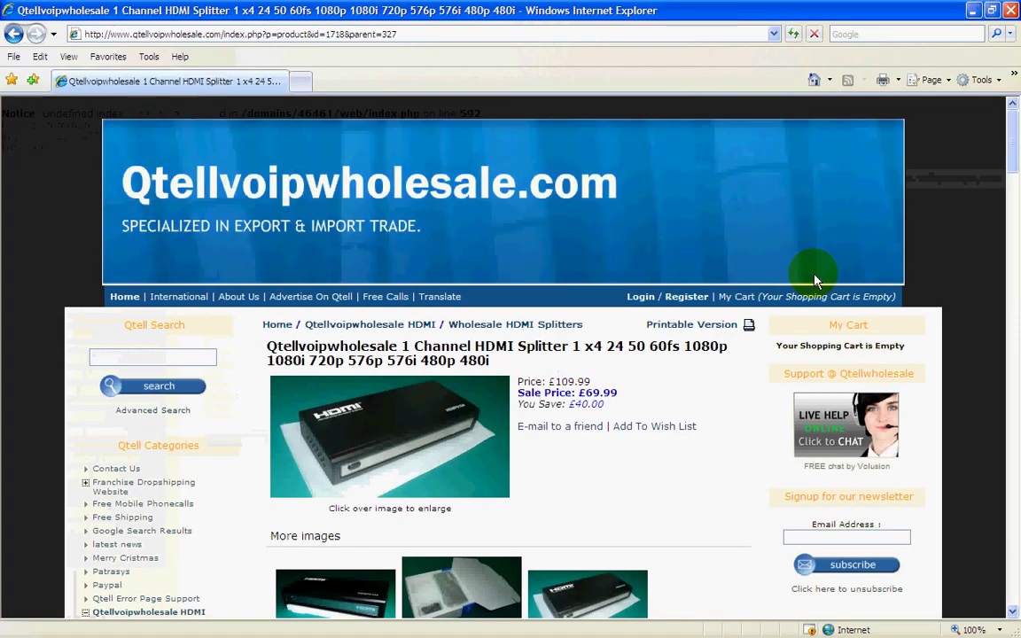
{"action": "scroll", "coordinate": [815, 279], "scroll_direction": "down", "scroll_amount": 6}
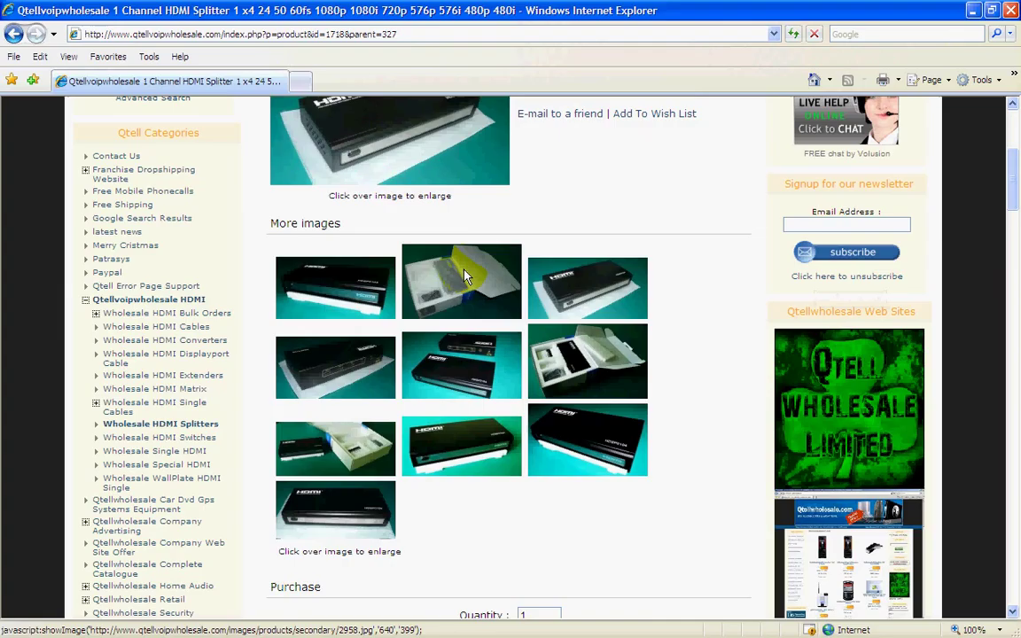
{"action": "scroll", "coordinate": [467, 270], "scroll_direction": "down", "scroll_amount": 12}
{"action": "scroll", "coordinate": [467, 270], "scroll_direction": "down", "scroll_amount": 2}
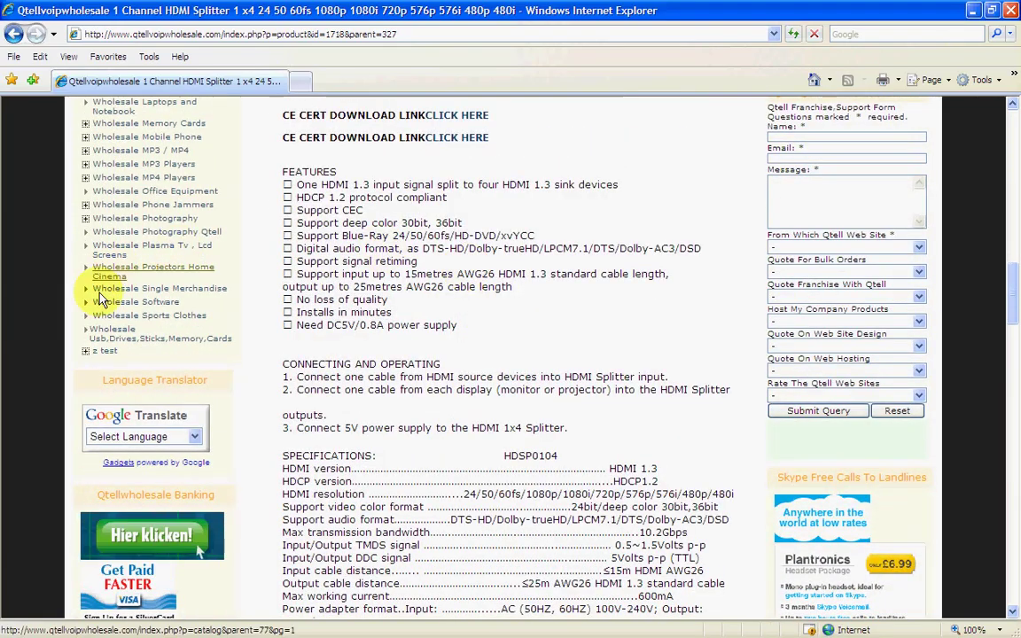
{"action": "left_click", "coordinate": [104, 353]}
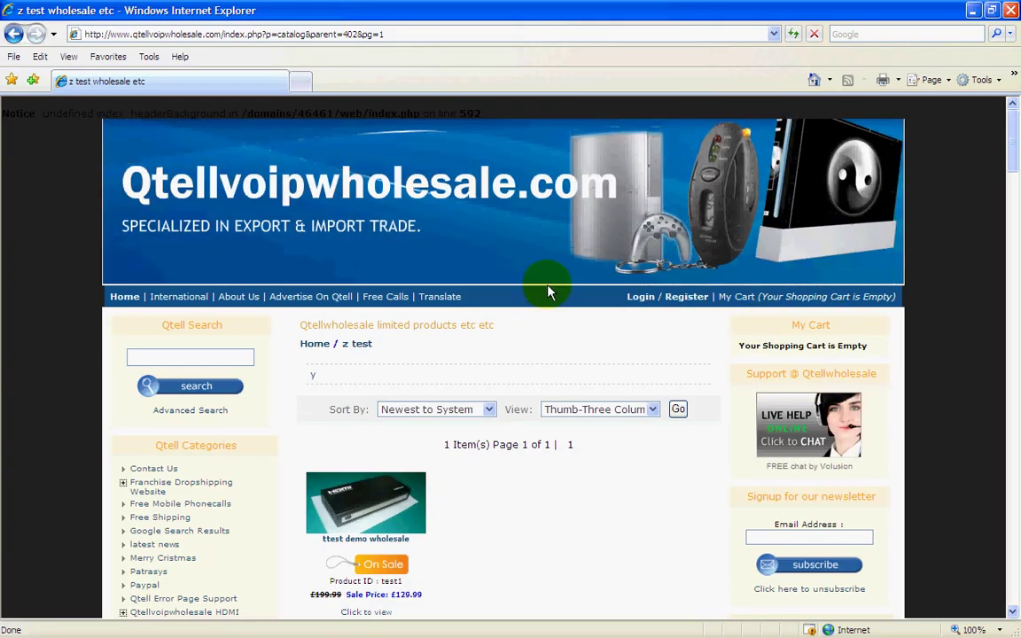
Open the 'ttest demo wholesale' product page from the z test category listing
{"action": "scroll", "coordinate": [457, 529], "scroll_direction": "down", "scroll_amount": 3}
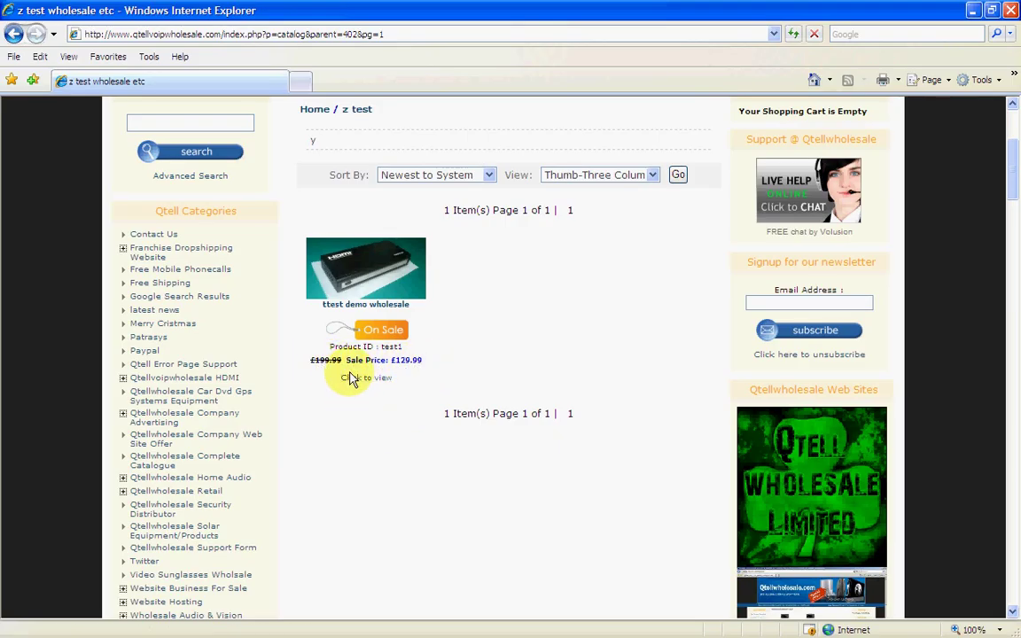
{"action": "left_click", "coordinate": [370, 274]}
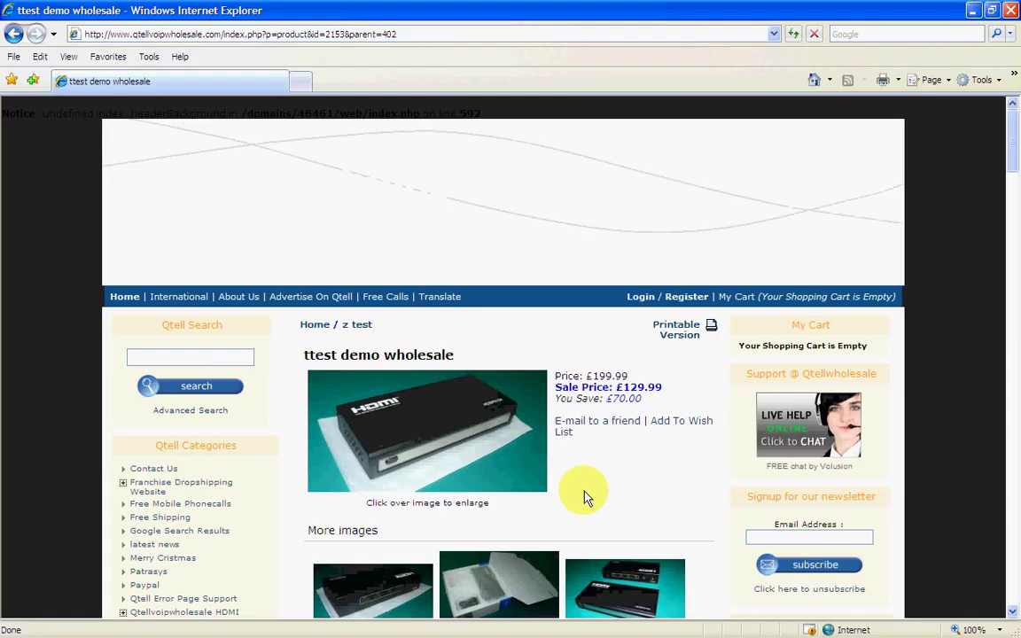
View the first extra product image enlarged, close it, and restore the storefront window down
{"action": "scroll", "coordinate": [587, 488], "scroll_direction": "down", "scroll_amount": 3}
{"action": "scroll", "coordinate": [587, 488], "scroll_direction": "down", "scroll_amount": 1}
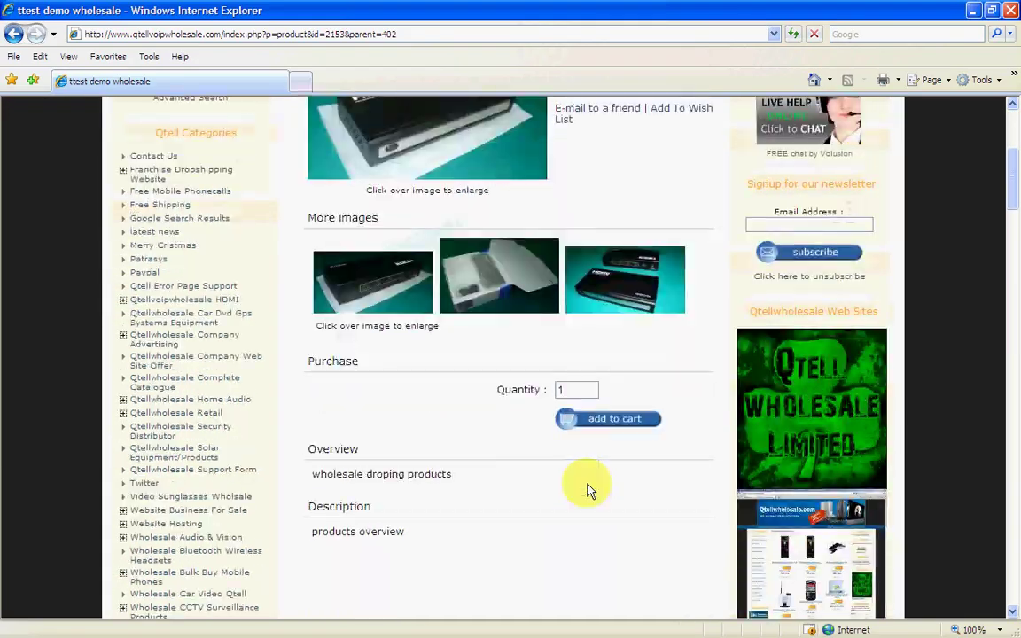
{"action": "scroll", "coordinate": [587, 487], "scroll_direction": "up", "scroll_amount": 2}
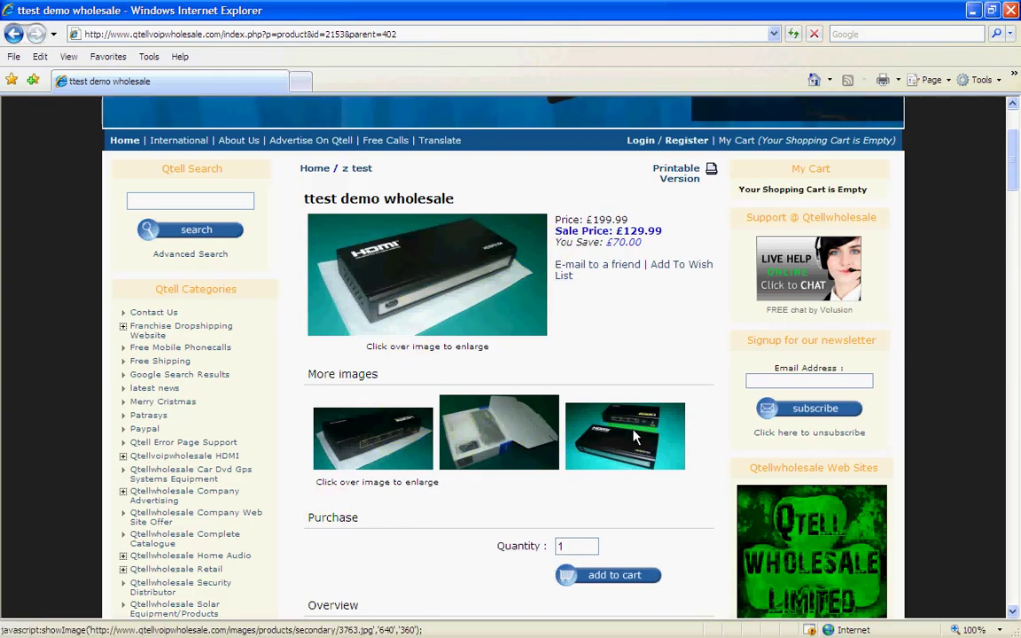
{"action": "scroll", "coordinate": [513, 567], "scroll_direction": "down", "scroll_amount": 3}
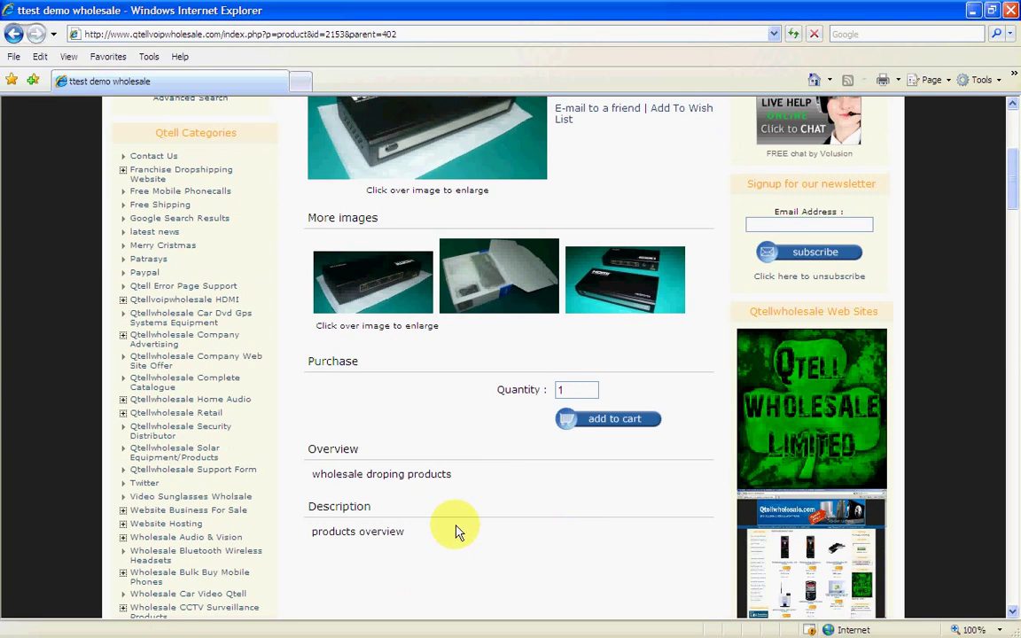
{"action": "scroll", "coordinate": [496, 550], "scroll_direction": "down", "scroll_amount": 5}
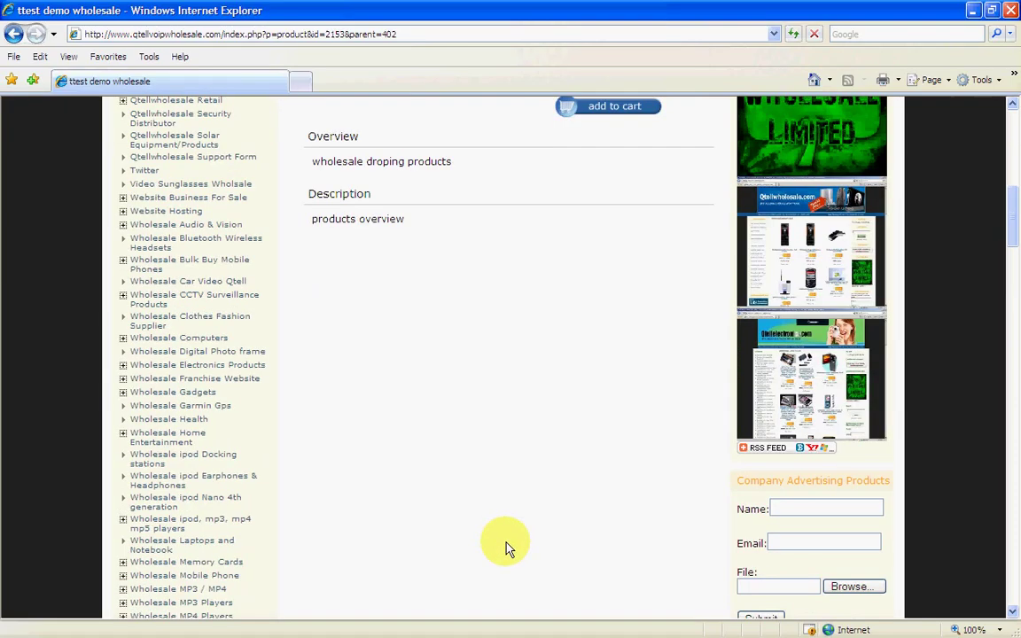
{"action": "scroll", "coordinate": [303, 312], "scroll_direction": "down", "scroll_amount": 4}
{"action": "scroll", "coordinate": [579, 479], "scroll_direction": "down", "scroll_amount": 6}
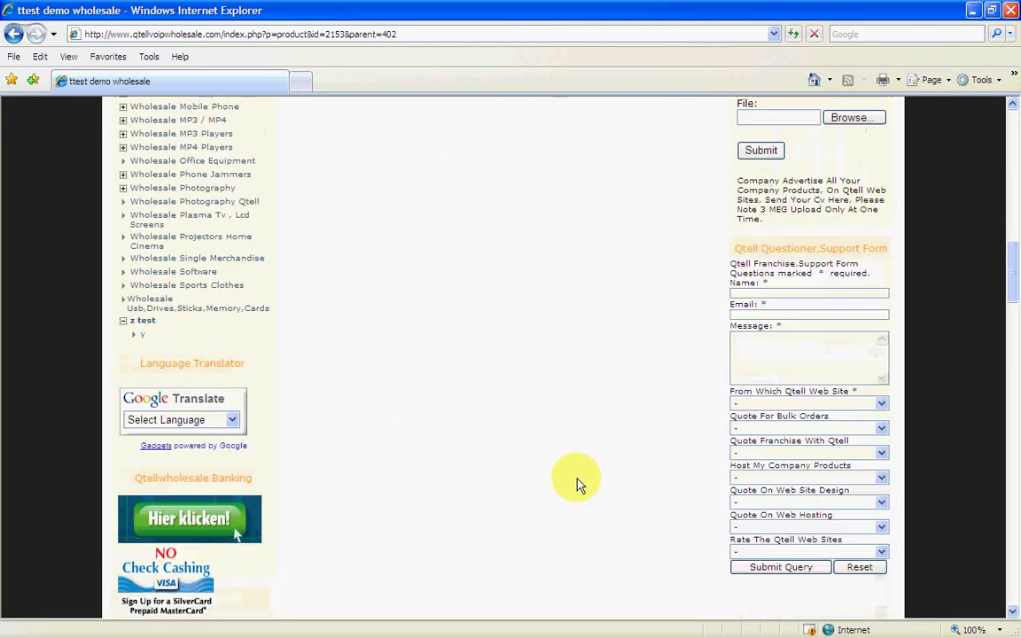
{"action": "scroll", "coordinate": [576, 487], "scroll_direction": "up", "scroll_amount": 17}
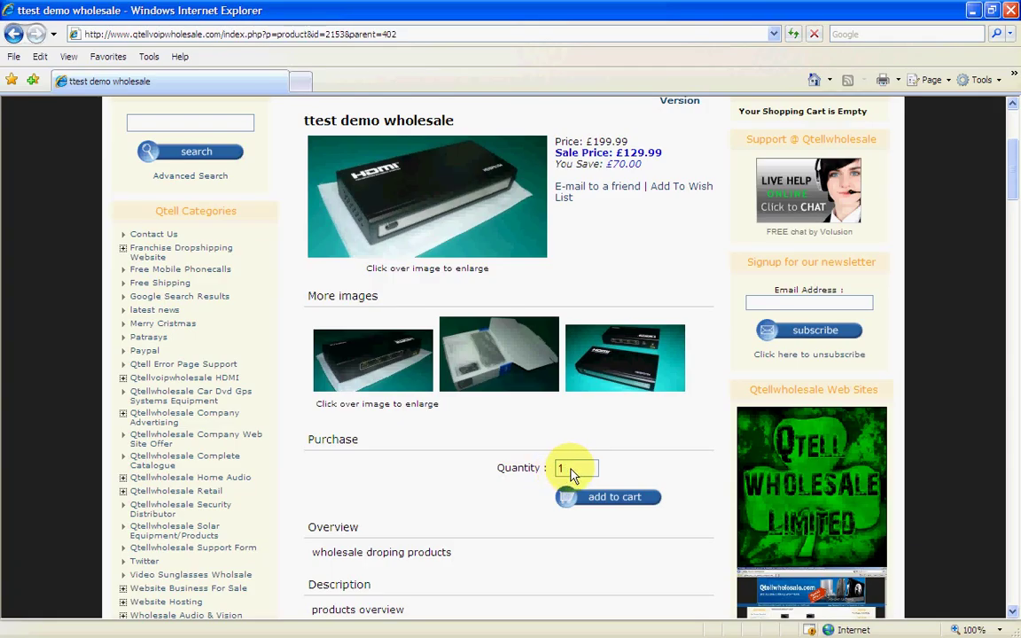
{"action": "left_click", "coordinate": [377, 371]}
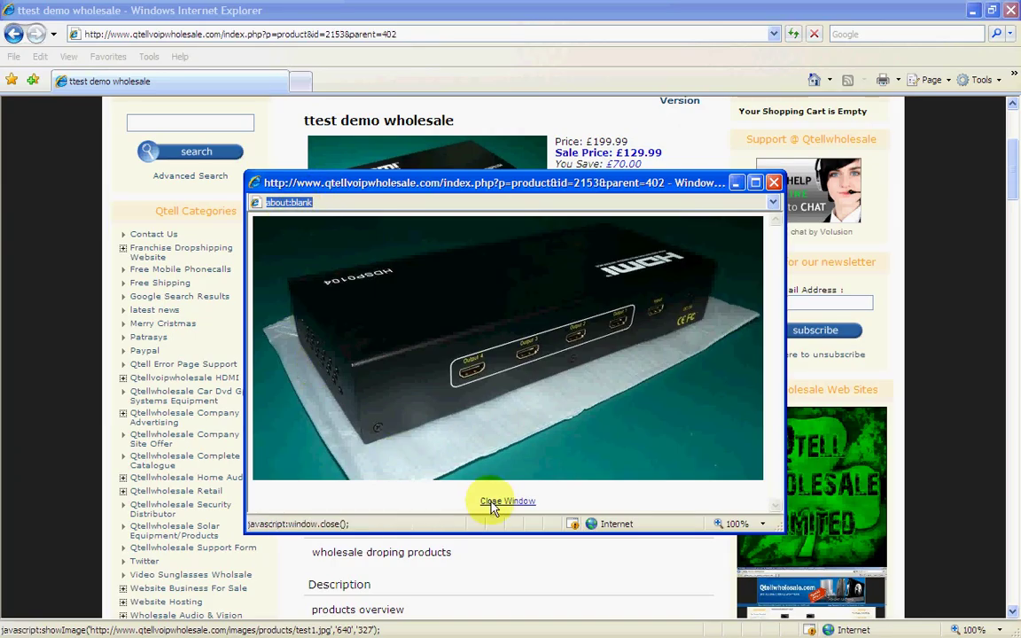
{"action": "left_click", "coordinate": [774, 183]}
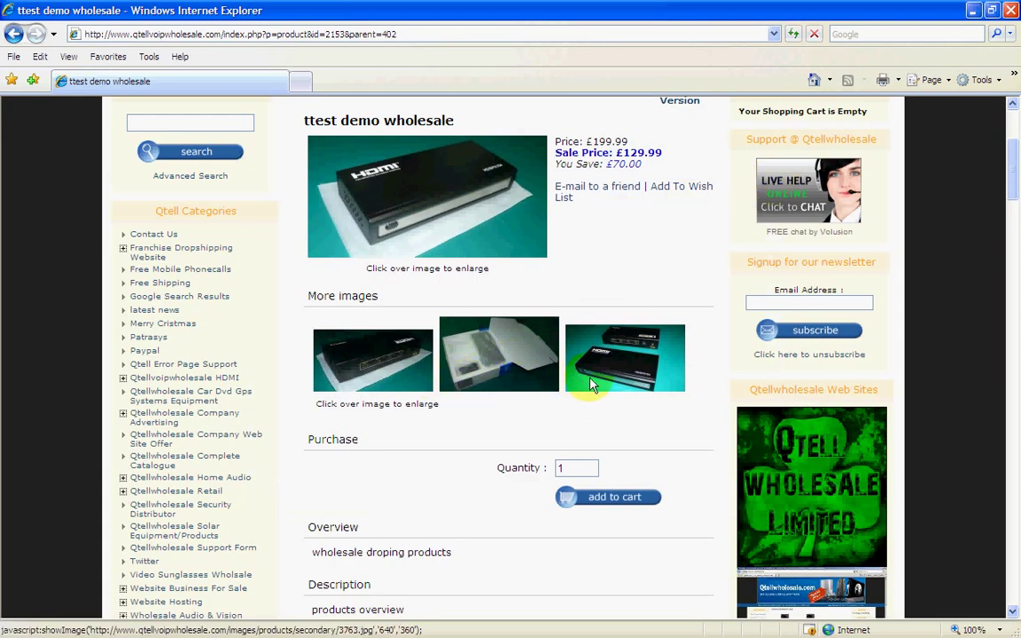
{"action": "left_click", "coordinate": [992, 10]}
Put the storefront window away and search products by the name 'ttest demo wholesale'
{"action": "left_click_drag", "start_coordinate": [695, 184], "coordinate": [795, 249]}
{"action": "left_click", "coordinate": [934, 239]}
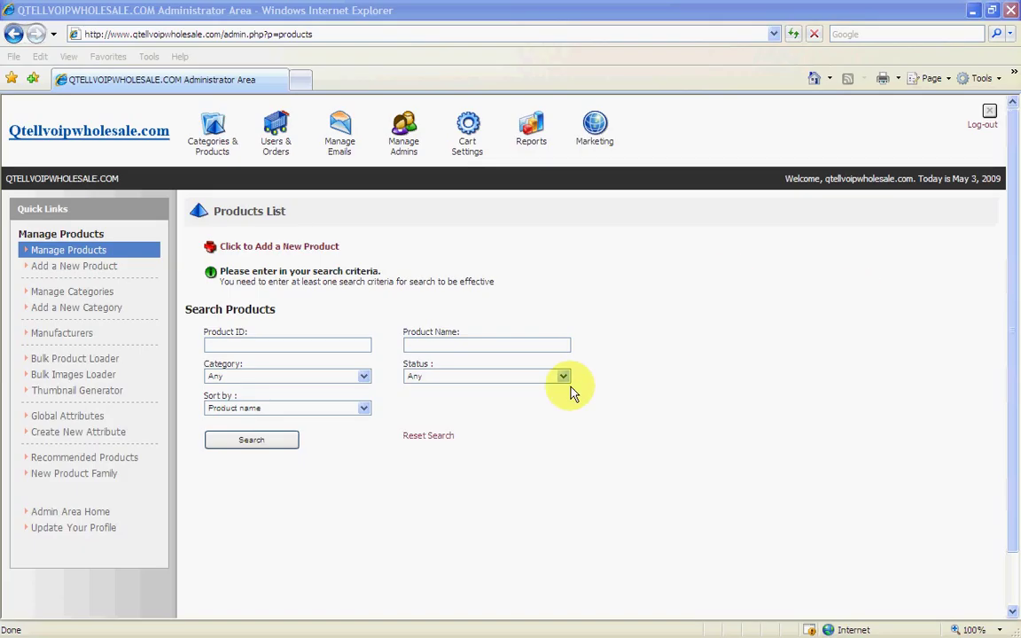
{"action": "left_click", "coordinate": [410, 348]}
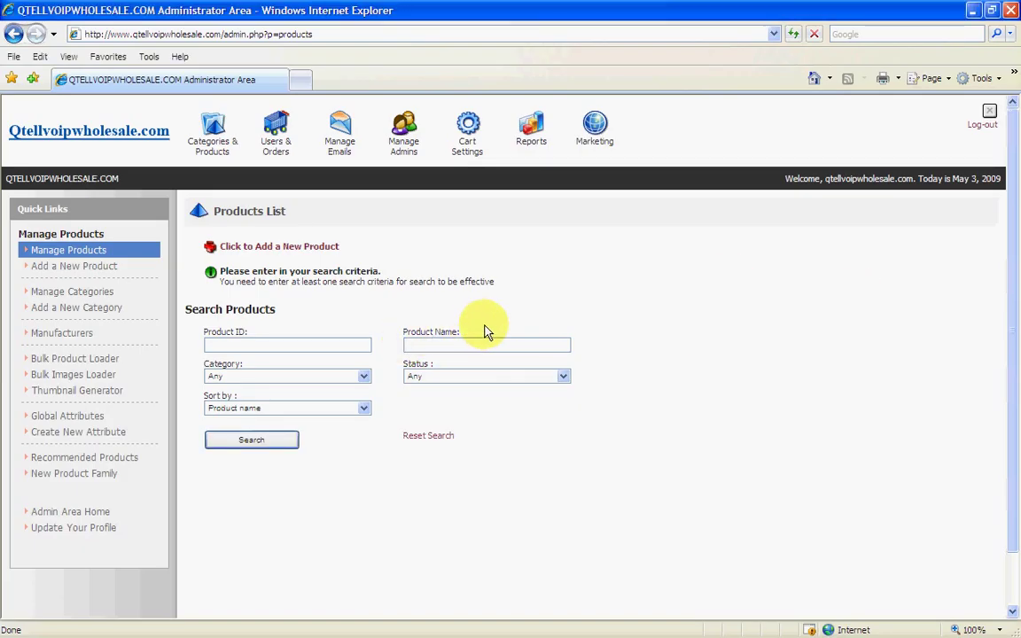
{"action": "type", "text": "ttest demo whol"}
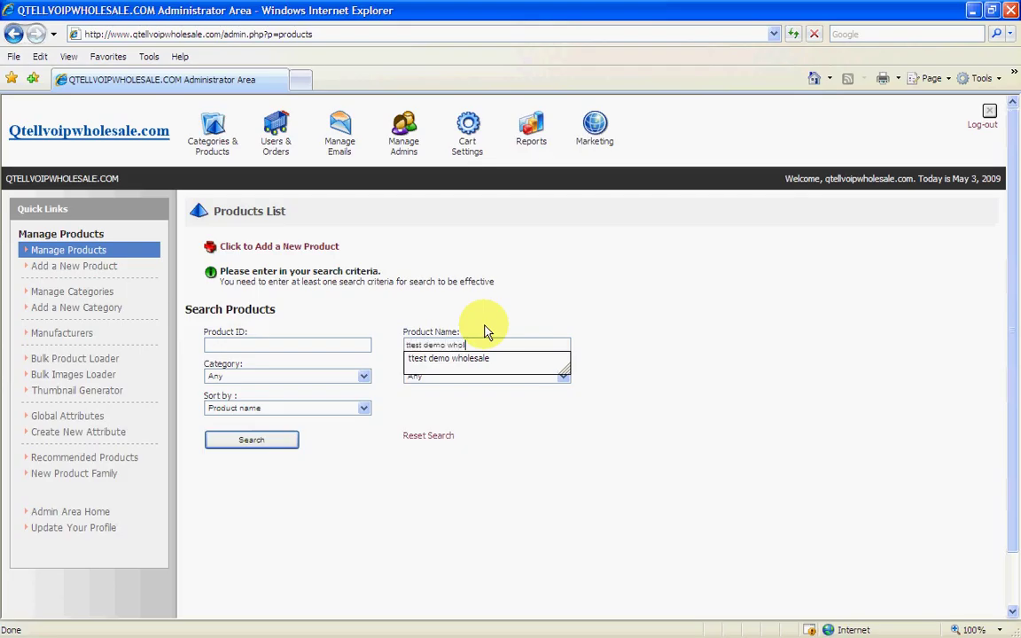
{"action": "type", "text": "esale"}
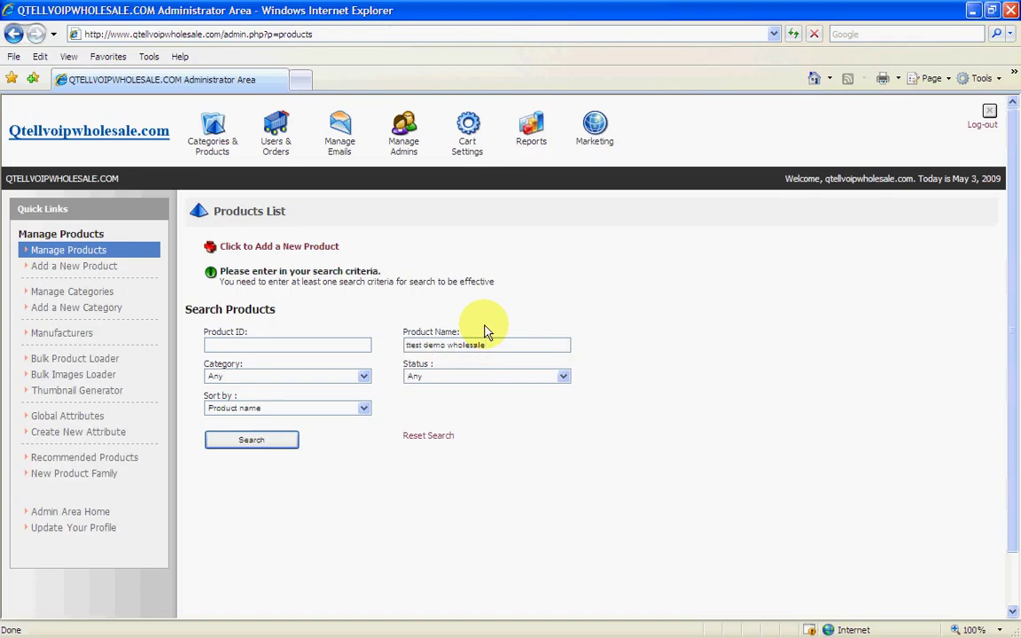
{"action": "left_click", "coordinate": [291, 440]}
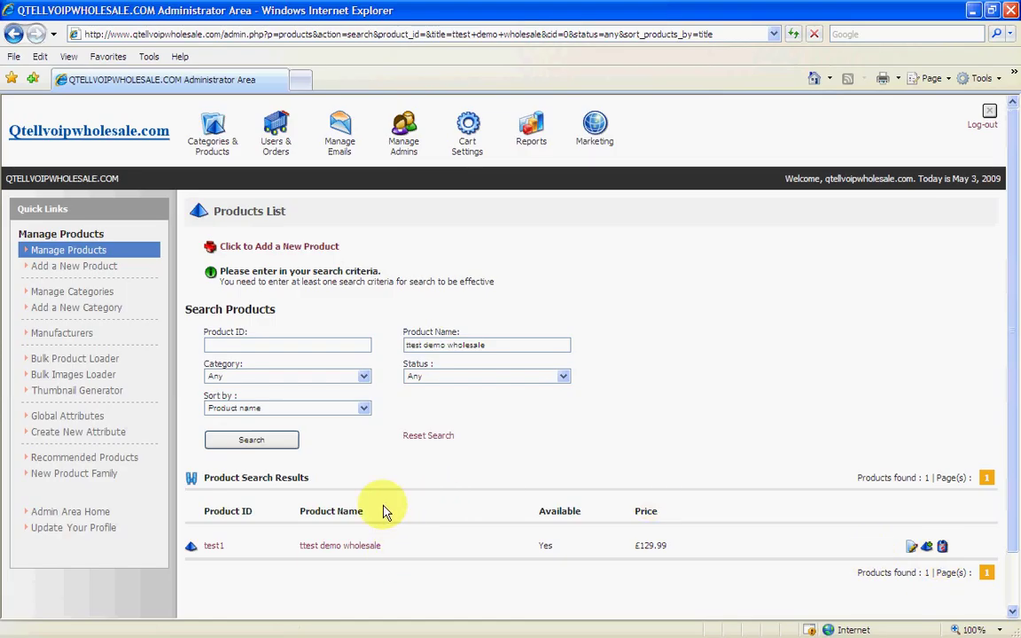
Open 'ttest demo wholesale' (test1) for editing and scroll through its Update form
{"action": "left_click", "coordinate": [337, 549]}
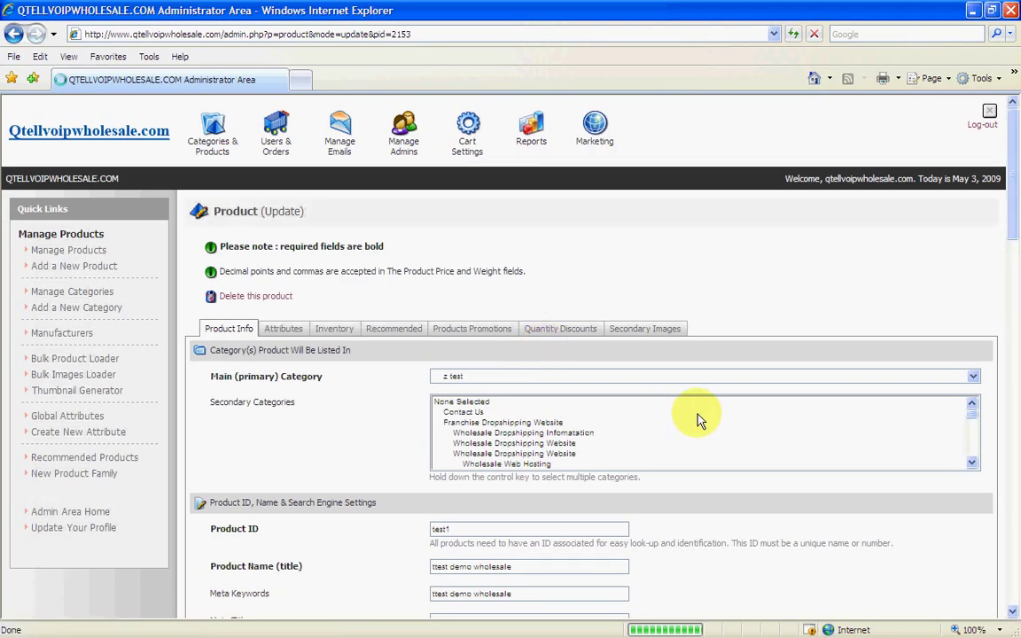
{"action": "left_click_drag", "start_coordinate": [1014, 228], "coordinate": [993, 364]}
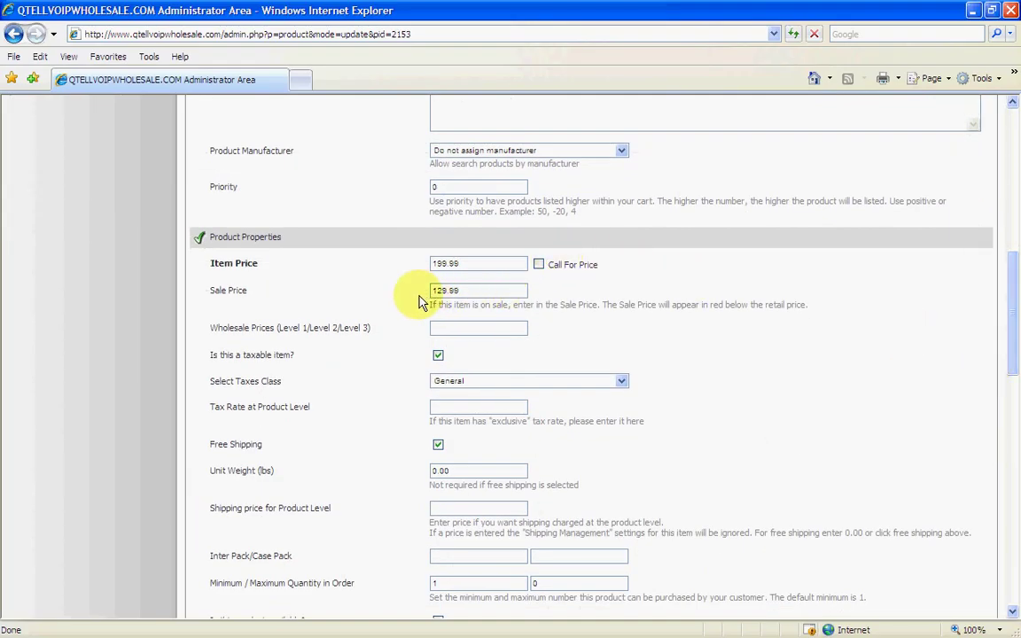
{"action": "left_click_drag", "start_coordinate": [1012, 372], "coordinate": [1012, 246]}
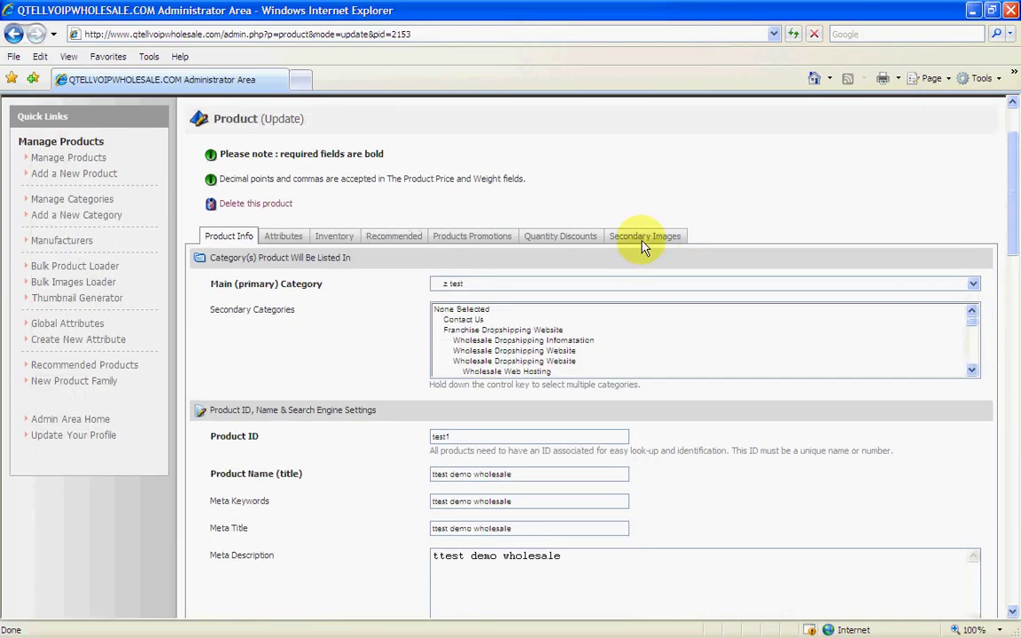
Attach two pictures, including 2964, as Secondary Image Files 1 and 2, then save the product
{"action": "left_click", "coordinate": [645, 238]}
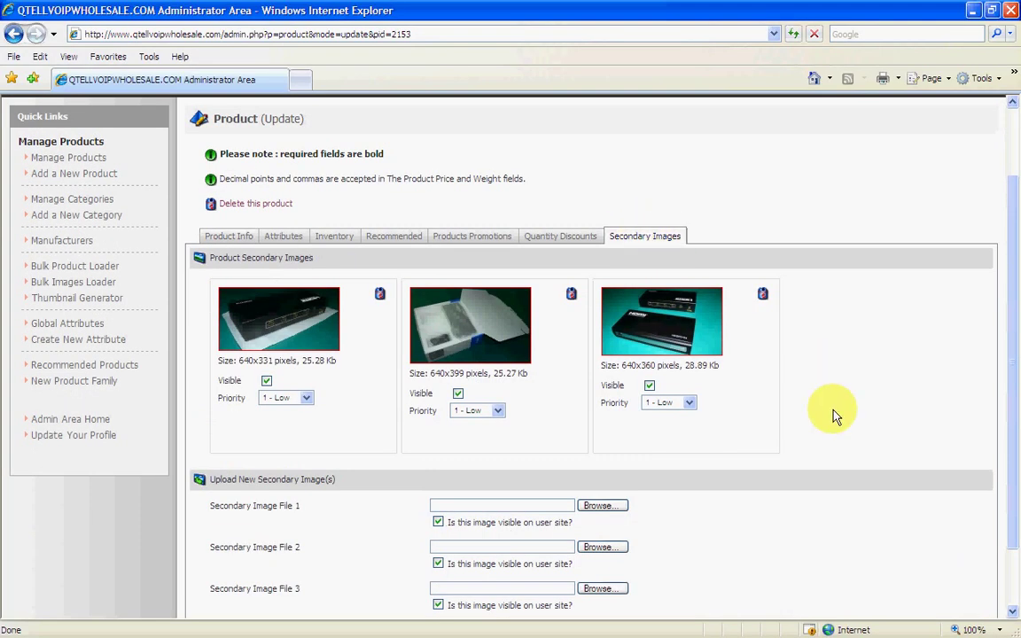
{"action": "scroll", "coordinate": [730, 337], "scroll_direction": "down", "scroll_amount": 2}
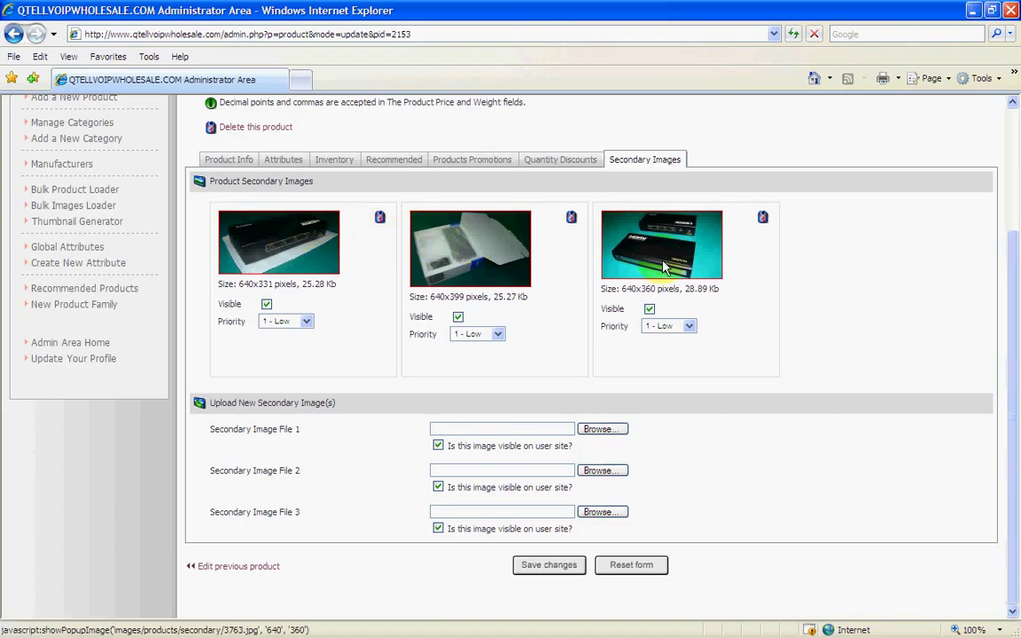
{"action": "left_click", "coordinate": [599, 430]}
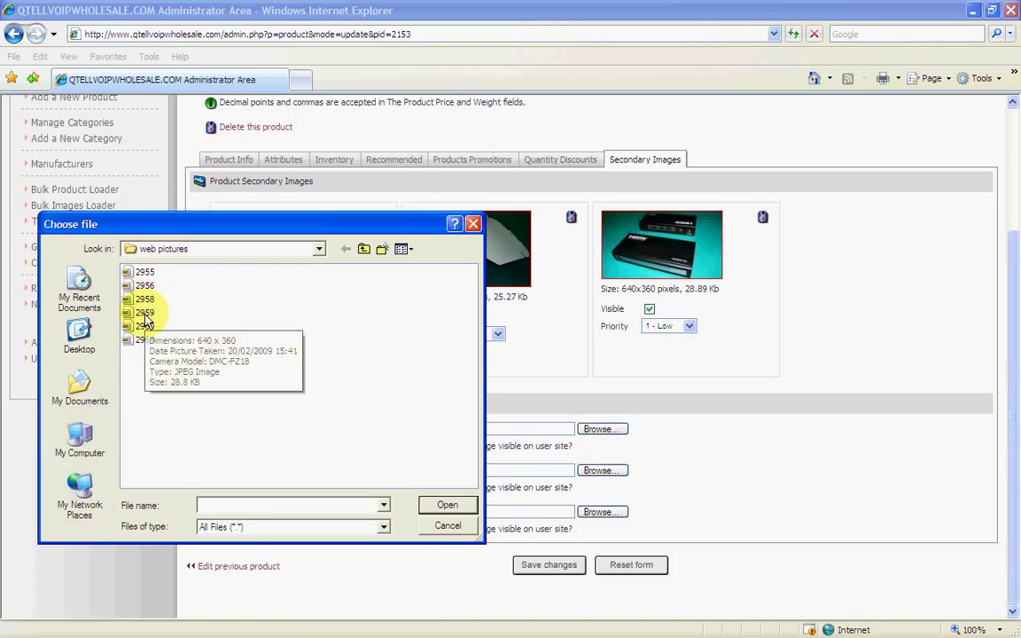
{"action": "double_click", "coordinate": [144, 327]}
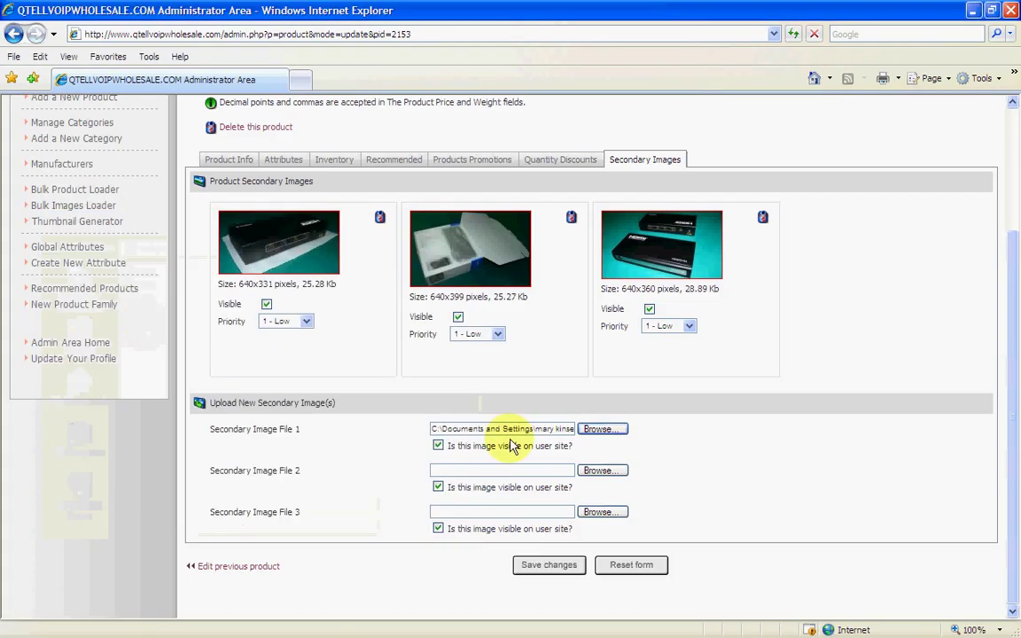
{"action": "left_click", "coordinate": [602, 470]}
{"action": "left_click", "coordinate": [144, 340]}
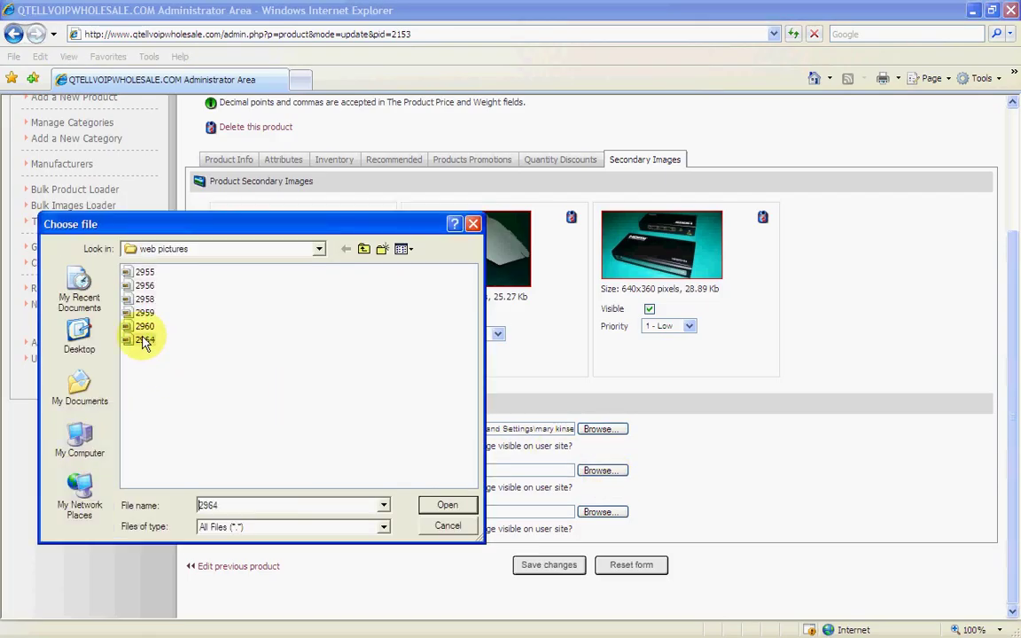
{"action": "double_click", "coordinate": [145, 340]}
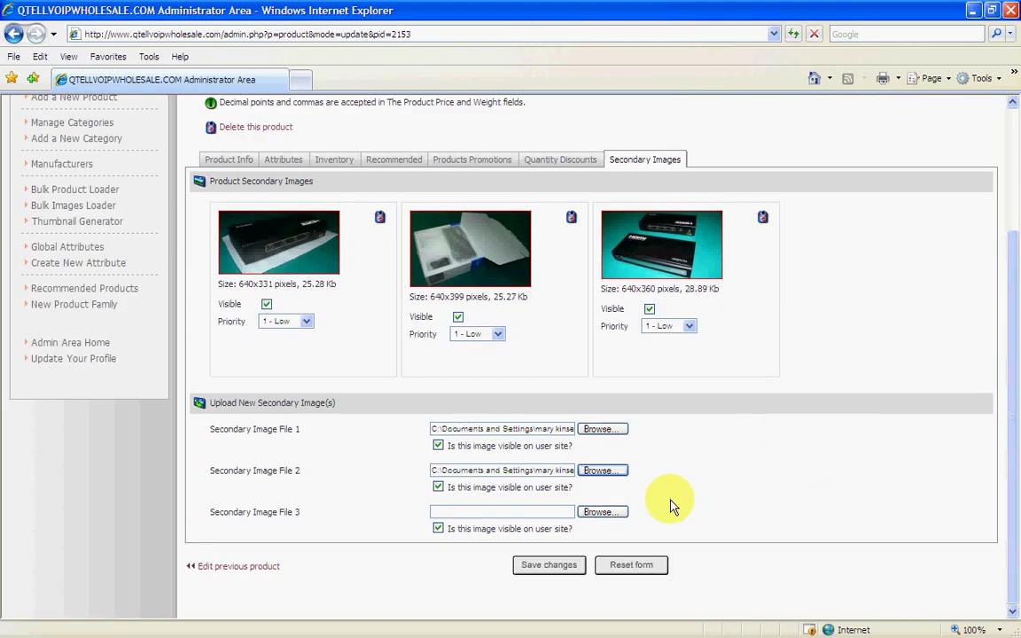
{"action": "left_click", "coordinate": [550, 568]}
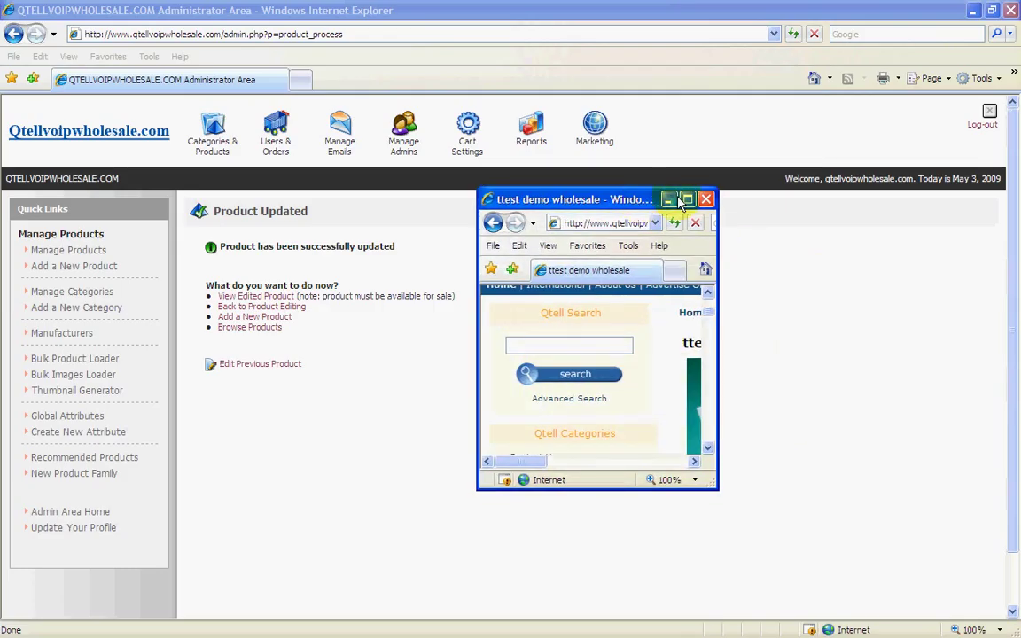
Maximize and refresh the storefront page, check the five extra images, then enlarge and close the main photo
{"action": "left_click", "coordinate": [687, 200]}
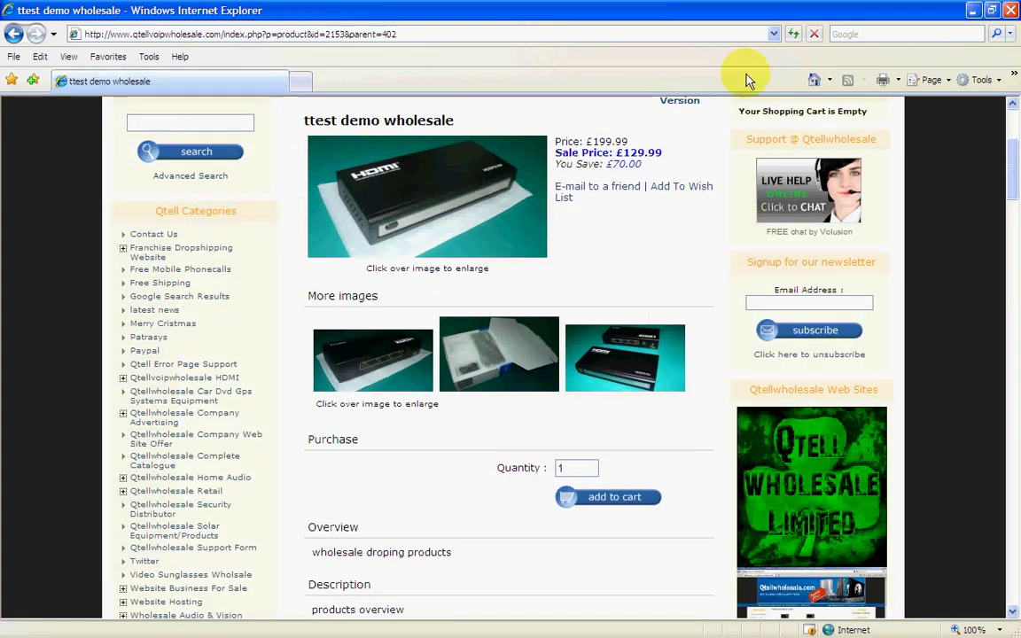
{"action": "left_click", "coordinate": [794, 34]}
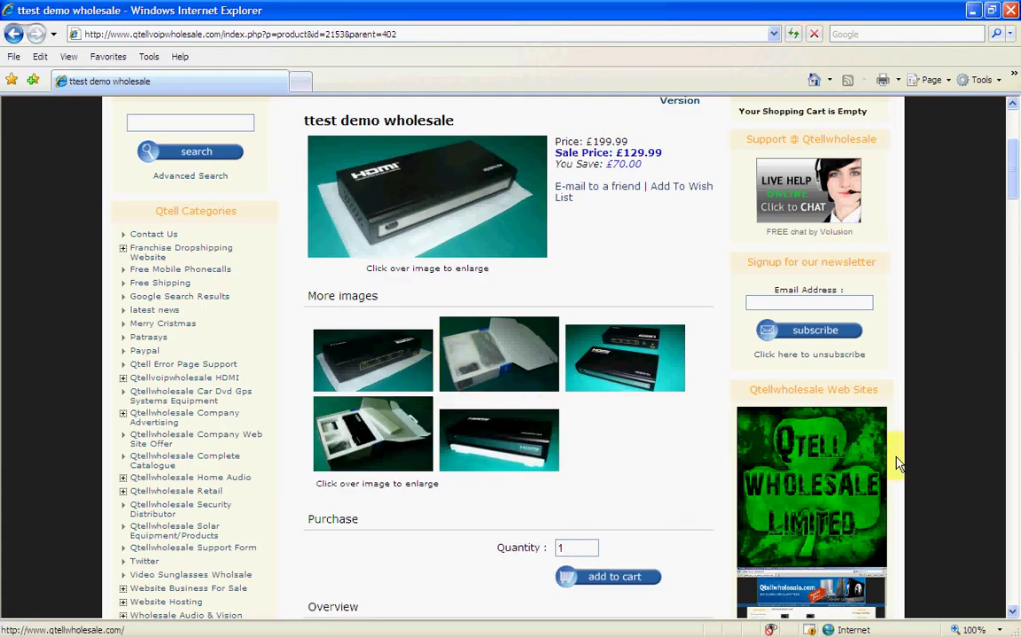
{"action": "scroll", "coordinate": [923, 487], "scroll_direction": "down", "scroll_amount": 2}
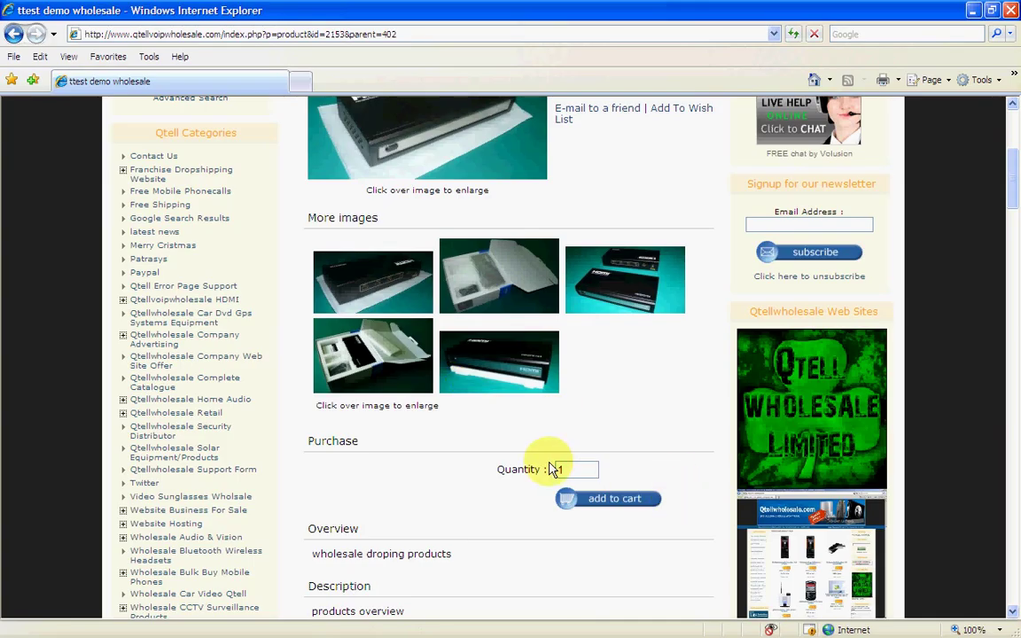
{"action": "scroll", "coordinate": [550, 467], "scroll_direction": "up", "scroll_amount": 6}
{"action": "scroll", "coordinate": [549, 467], "scroll_direction": "down", "scroll_amount": 2}
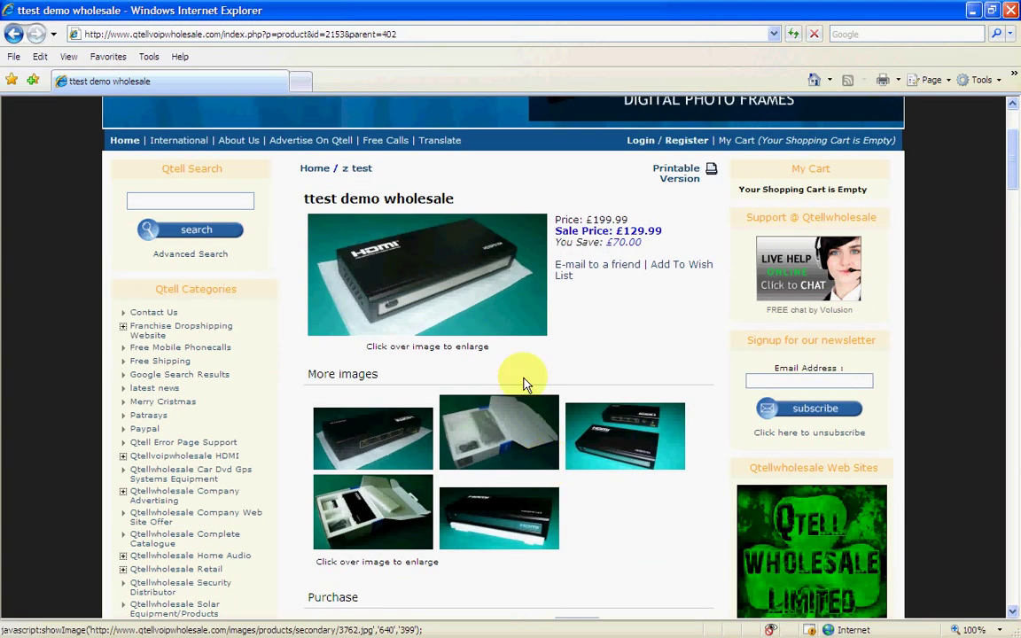
{"action": "left_click", "coordinate": [426, 279]}
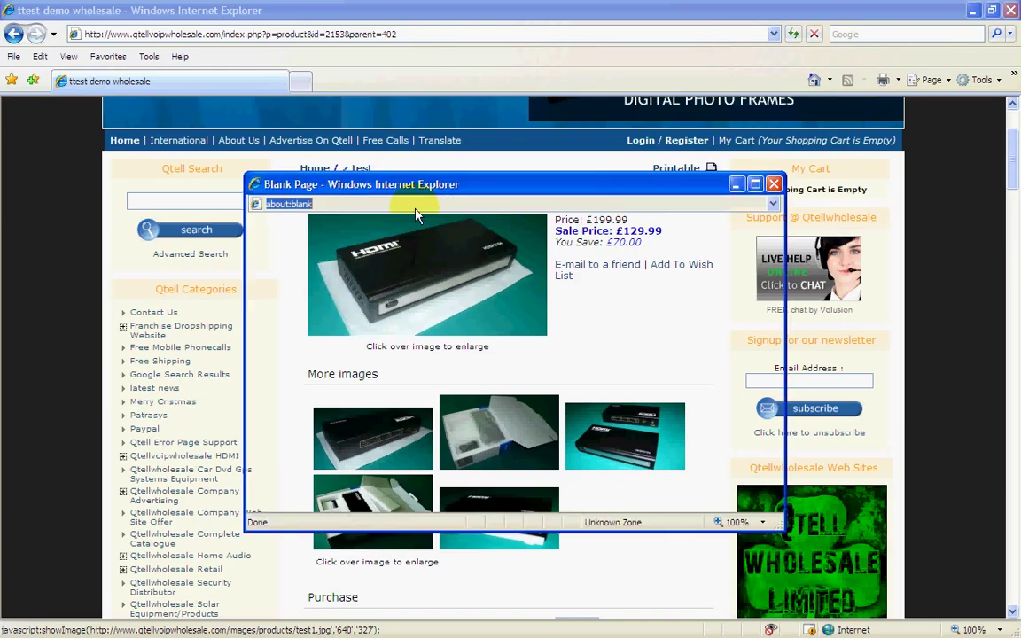
{"action": "left_click", "coordinate": [775, 185]}
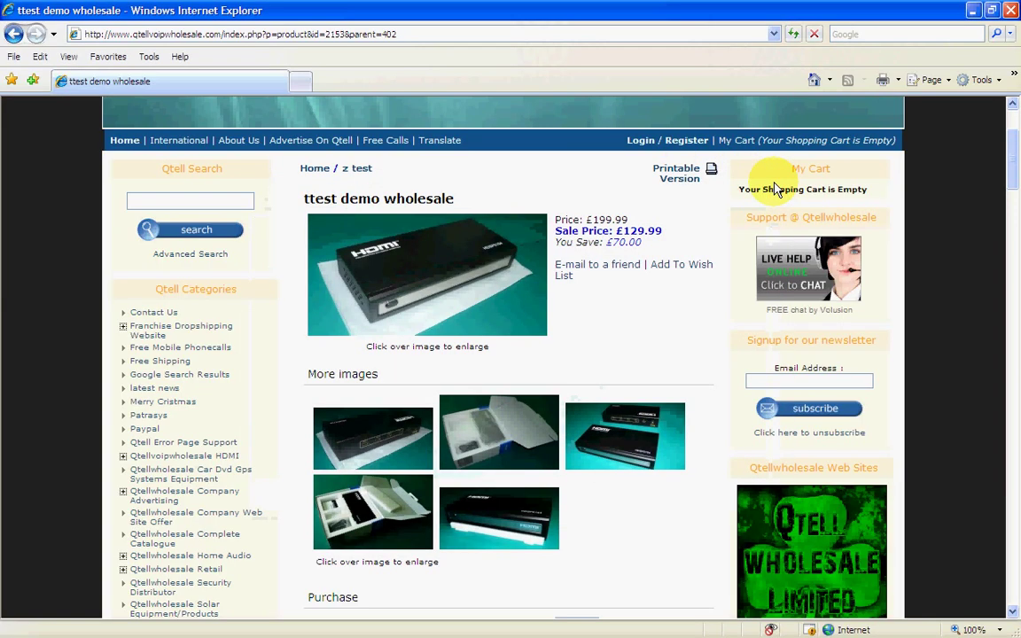
Move the storefront window aside and reopen 'ttest demo wholesale' from Categories & Products > Manage Products
{"action": "left_click", "coordinate": [993, 9]}
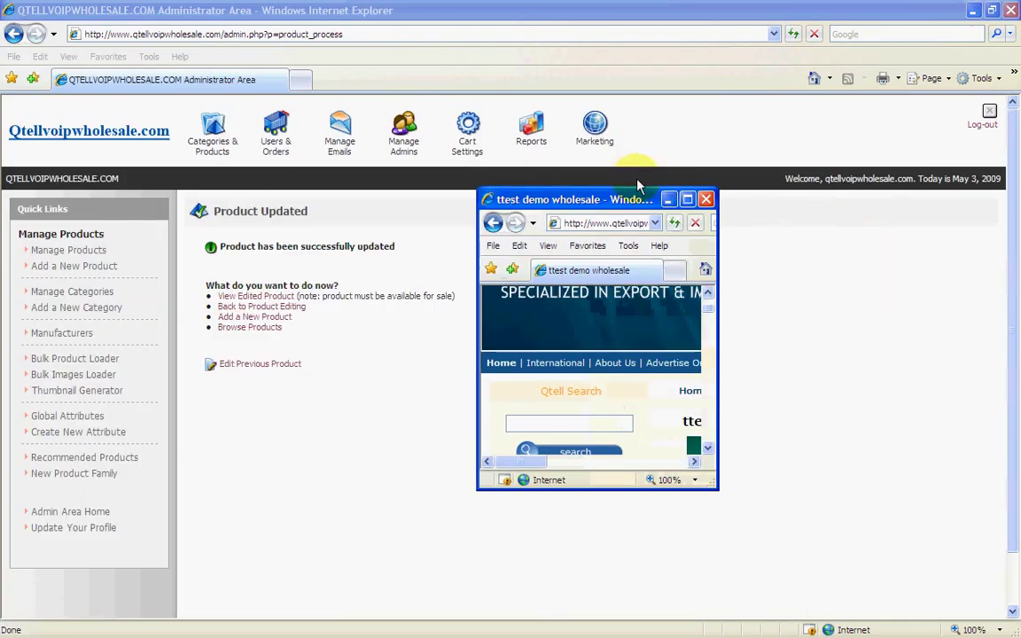
{"action": "left_click_drag", "start_coordinate": [645, 199], "coordinate": [1020, 119]}
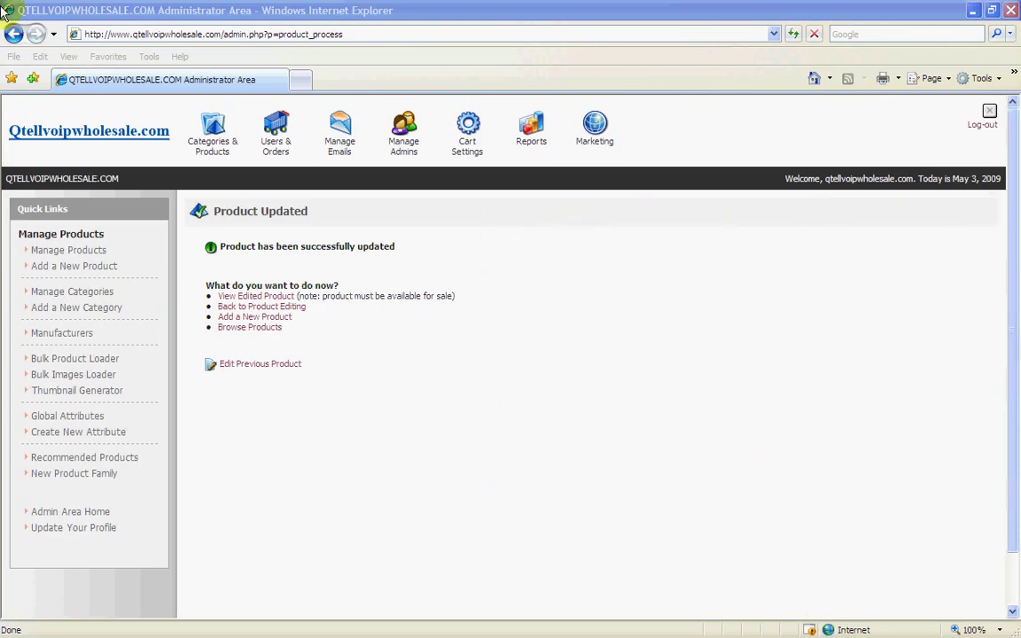
{"action": "mouse_move", "coordinate": [213, 133]}
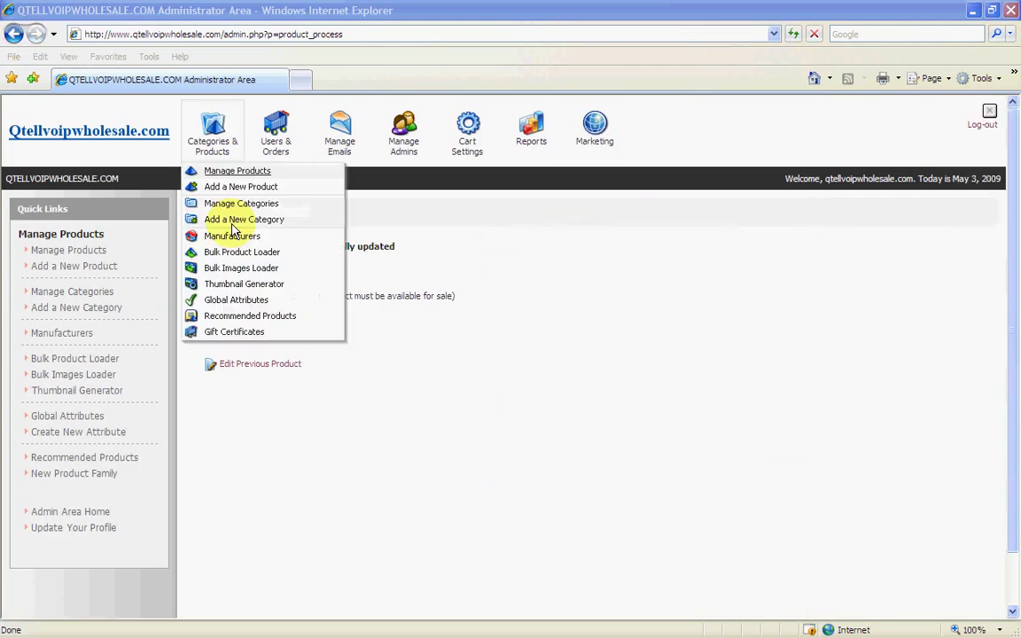
{"action": "left_click", "coordinate": [497, 295]}
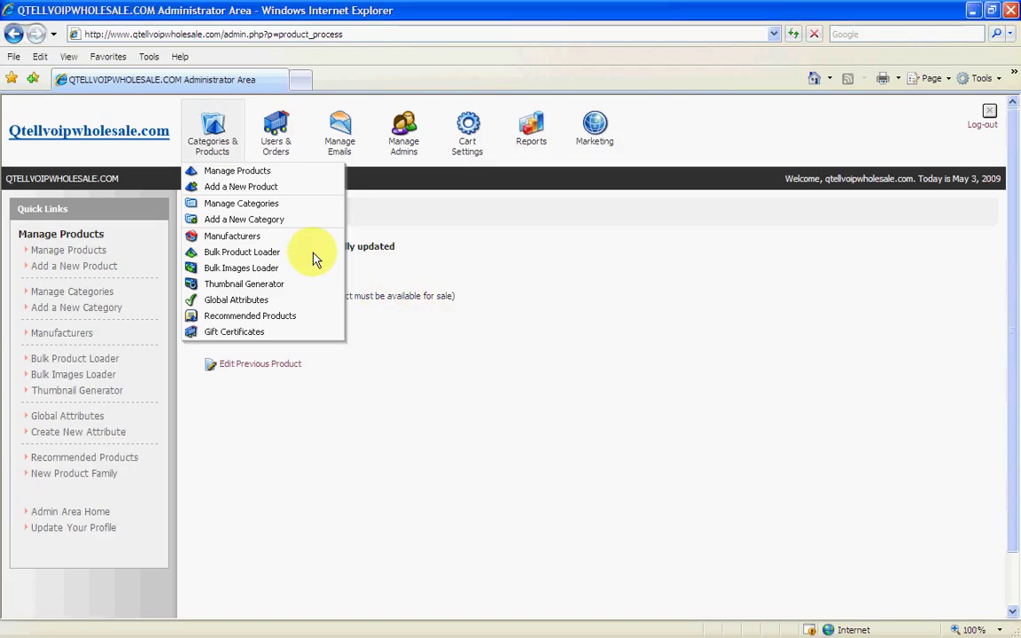
{"action": "left_click", "coordinate": [213, 172]}
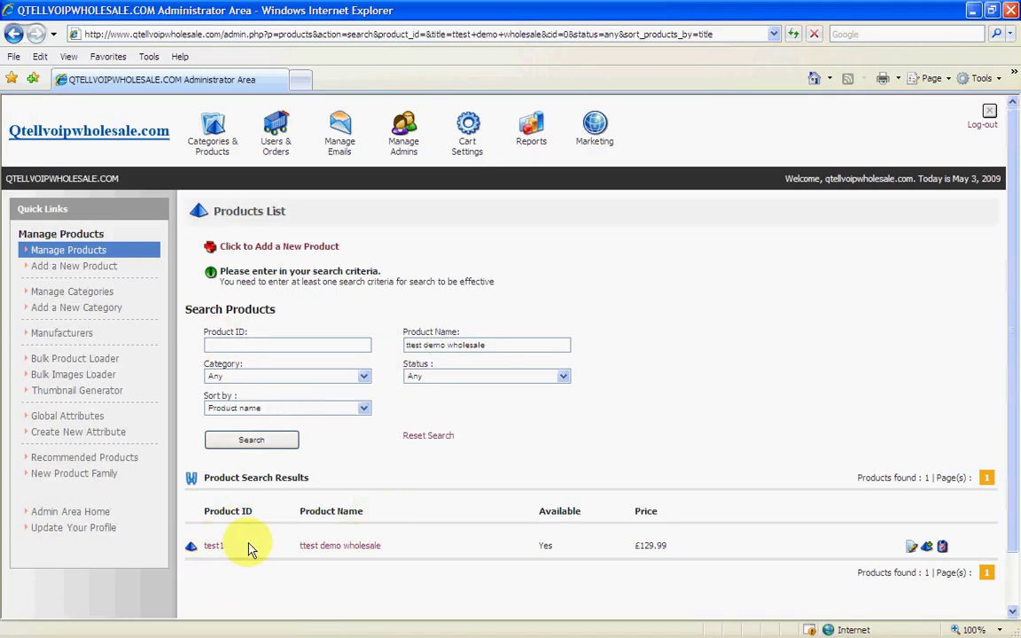
{"action": "left_click", "coordinate": [333, 546]}
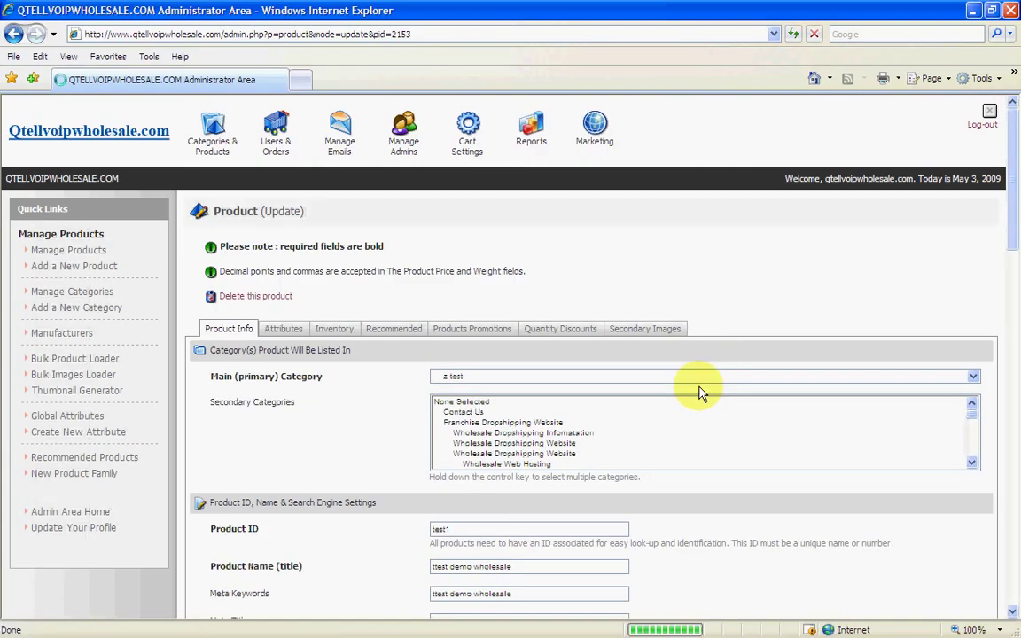
Review the Image Zooming choices under Product's Image, keeping Use Global Settings
{"action": "scroll", "coordinate": [700, 393], "scroll_direction": "down", "scroll_amount": 2}
{"action": "scroll", "coordinate": [698, 392], "scroll_direction": "down", "scroll_amount": 3}
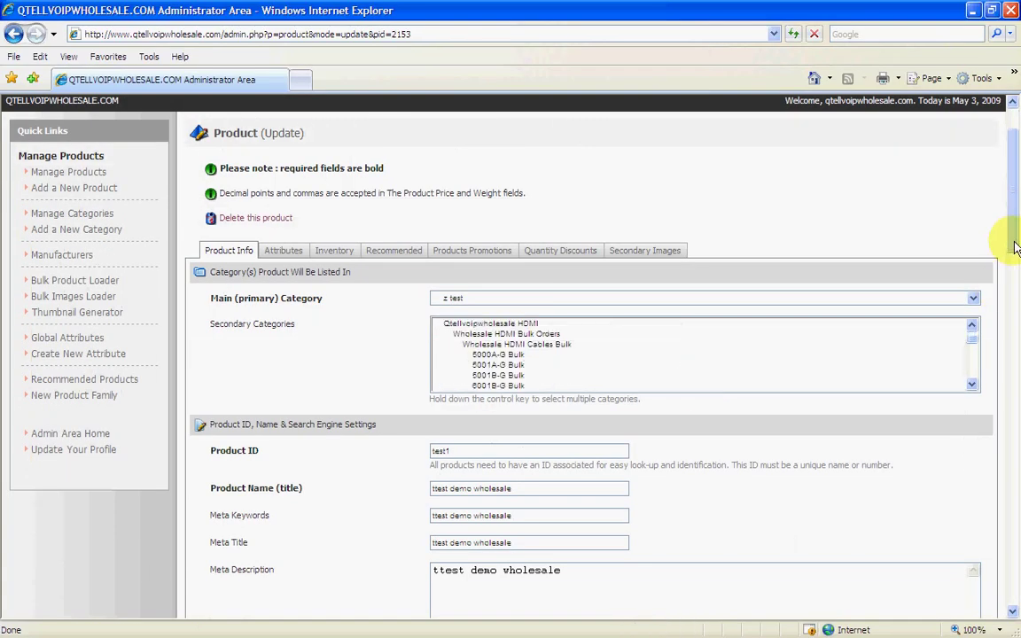
{"action": "left_click_drag", "start_coordinate": [1017, 236], "coordinate": [1016, 607]}
{"action": "scroll", "coordinate": [794, 459], "scroll_direction": "up", "scroll_amount": 3}
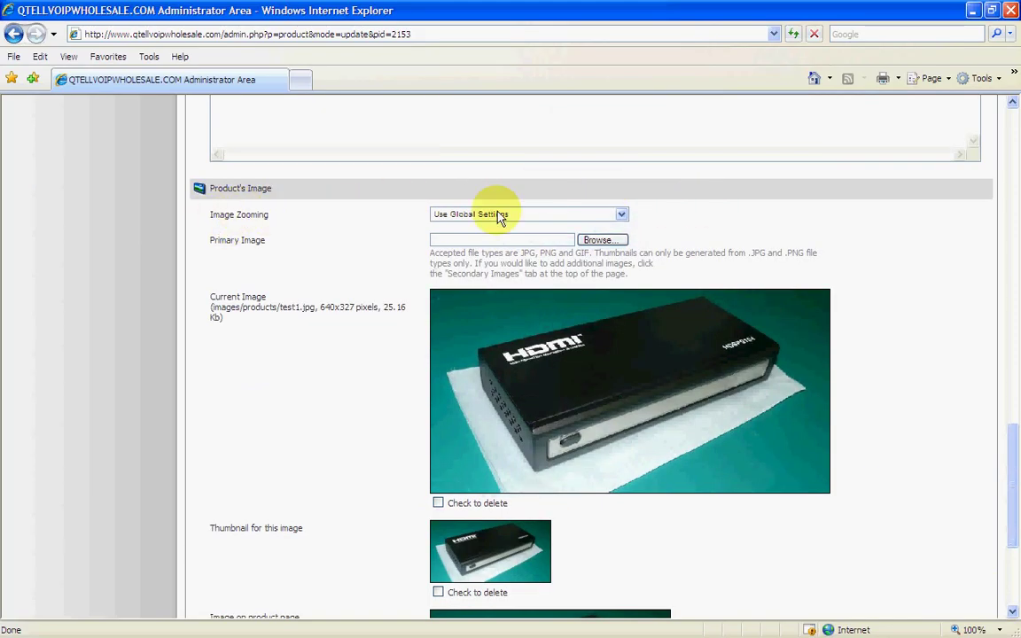
{"action": "left_click", "coordinate": [621, 217]}
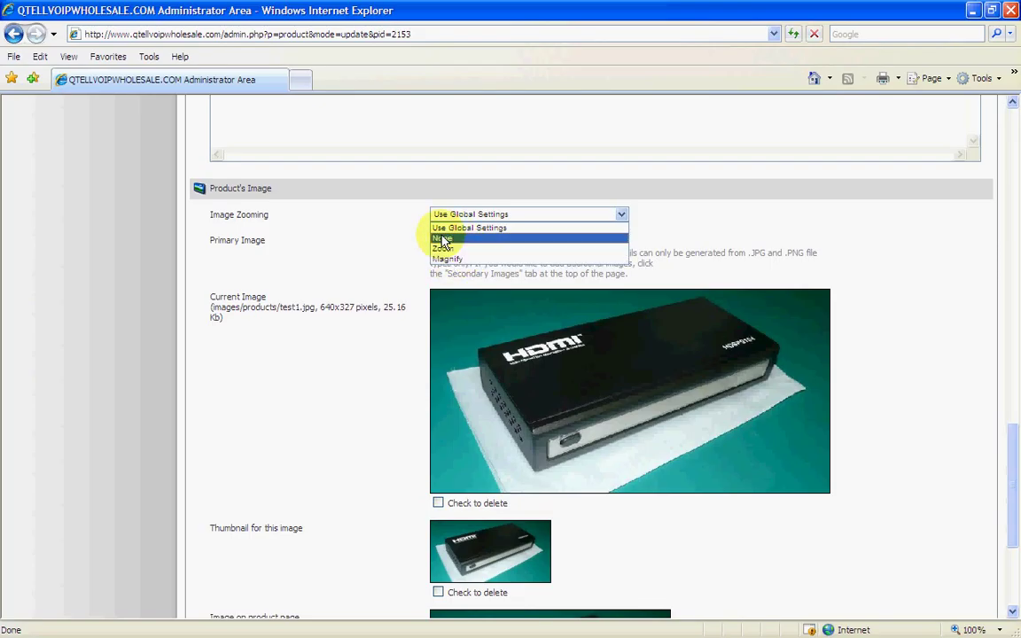
{"action": "left_click", "coordinate": [722, 213]}
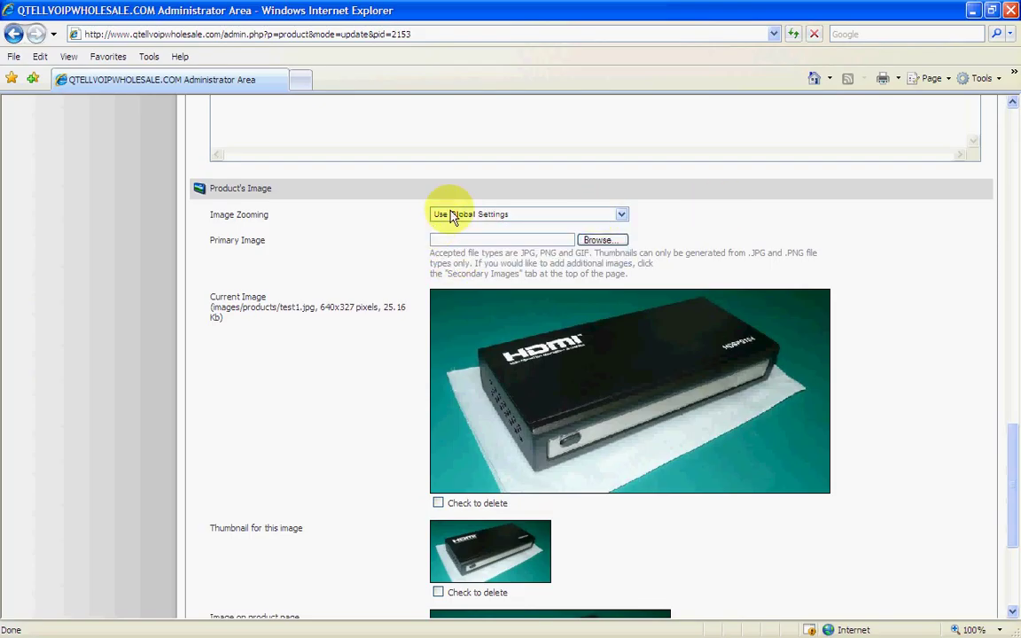